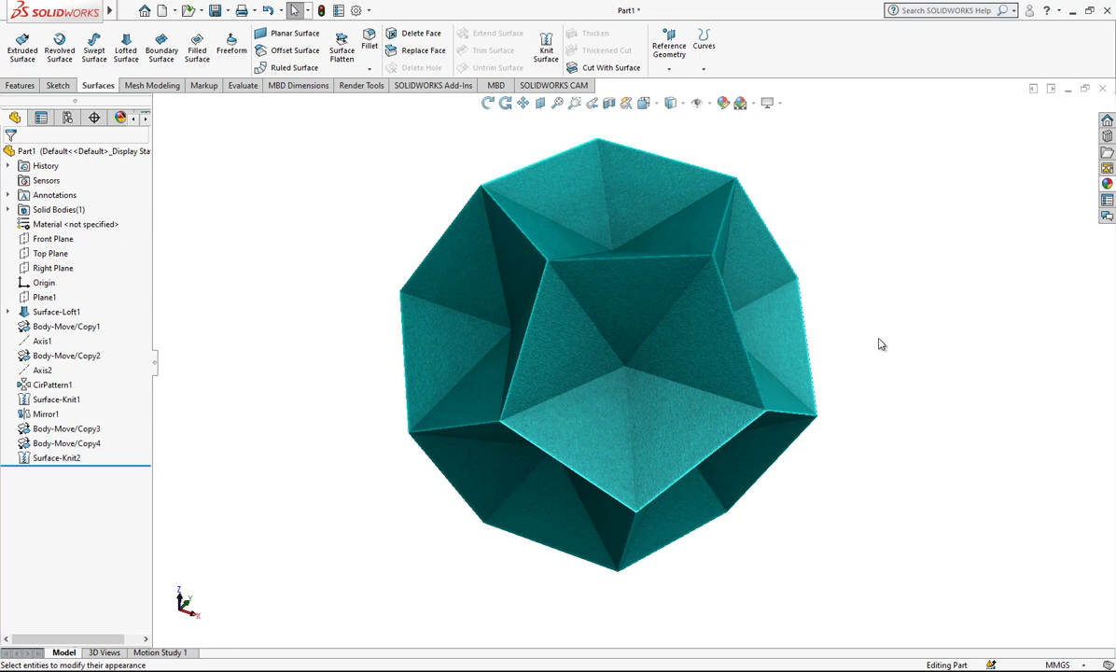
Step: Create a new part and sketch a pentagon on the Top Plane, centred on the origin, with an inscribed circle about 100 mm in diameter
left_click(161, 10)
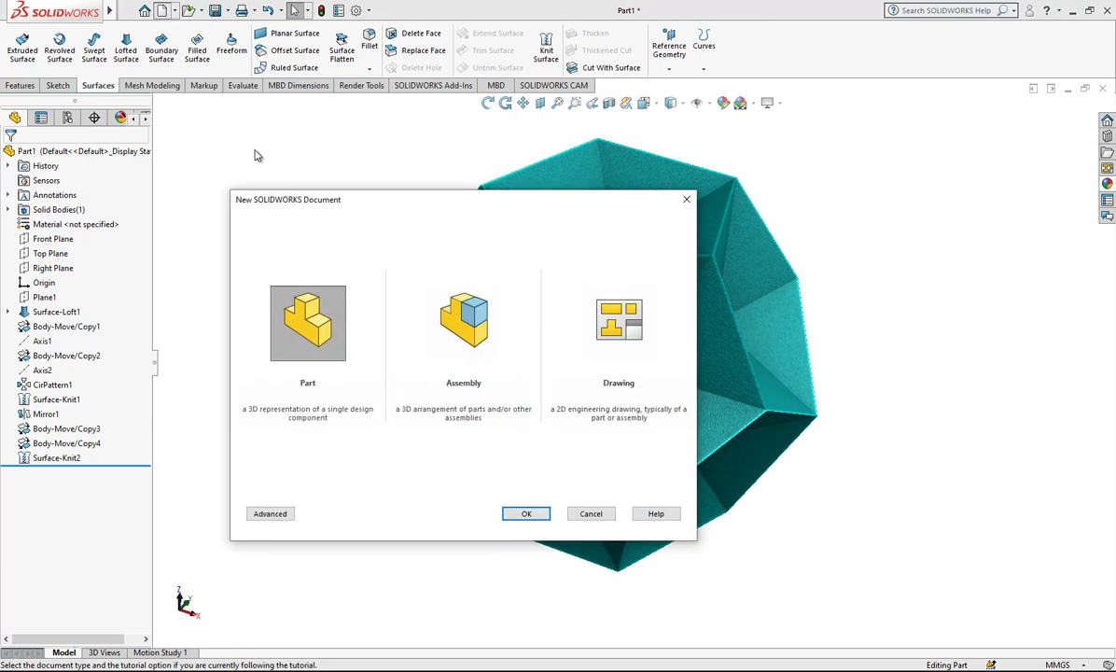
left_click(528, 514)
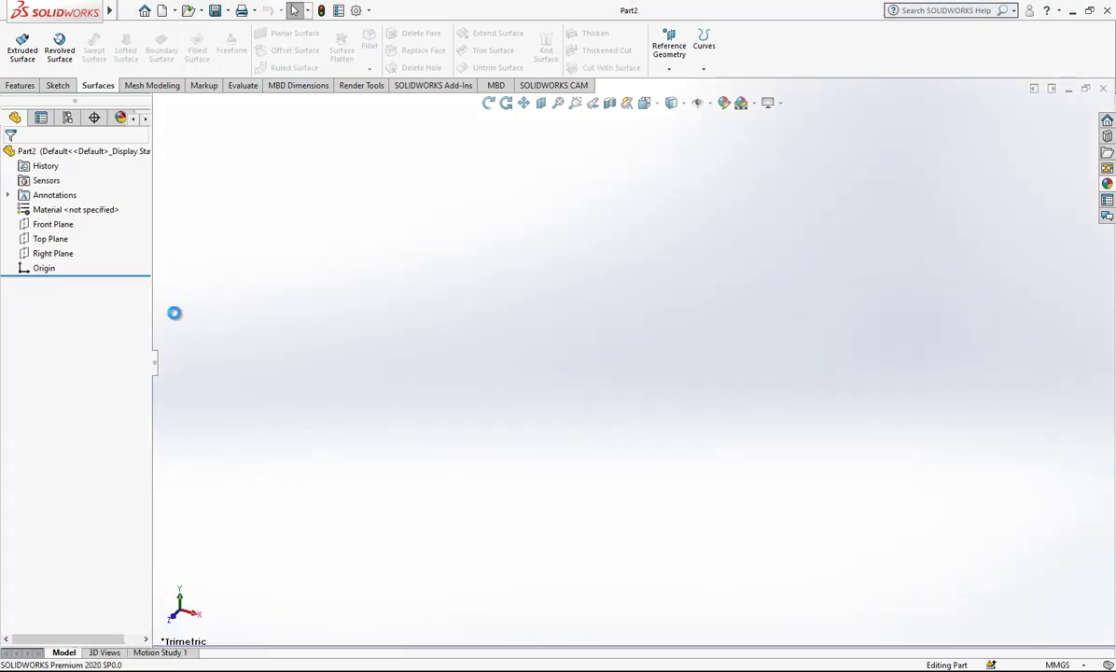
left_click(50, 239)
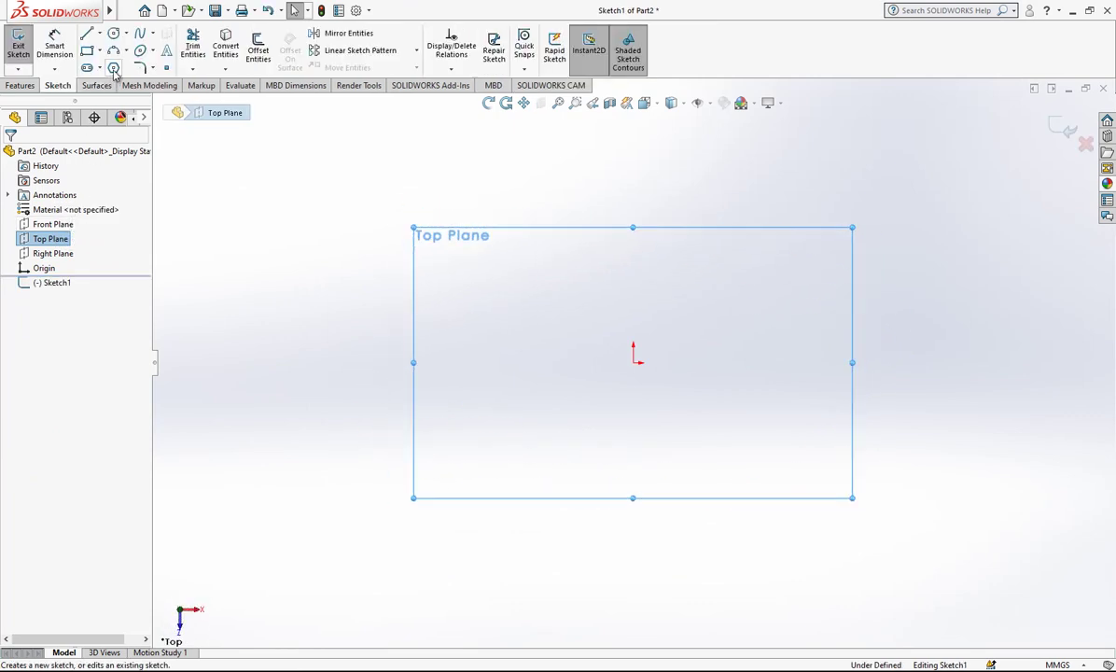
left_click(113, 68)
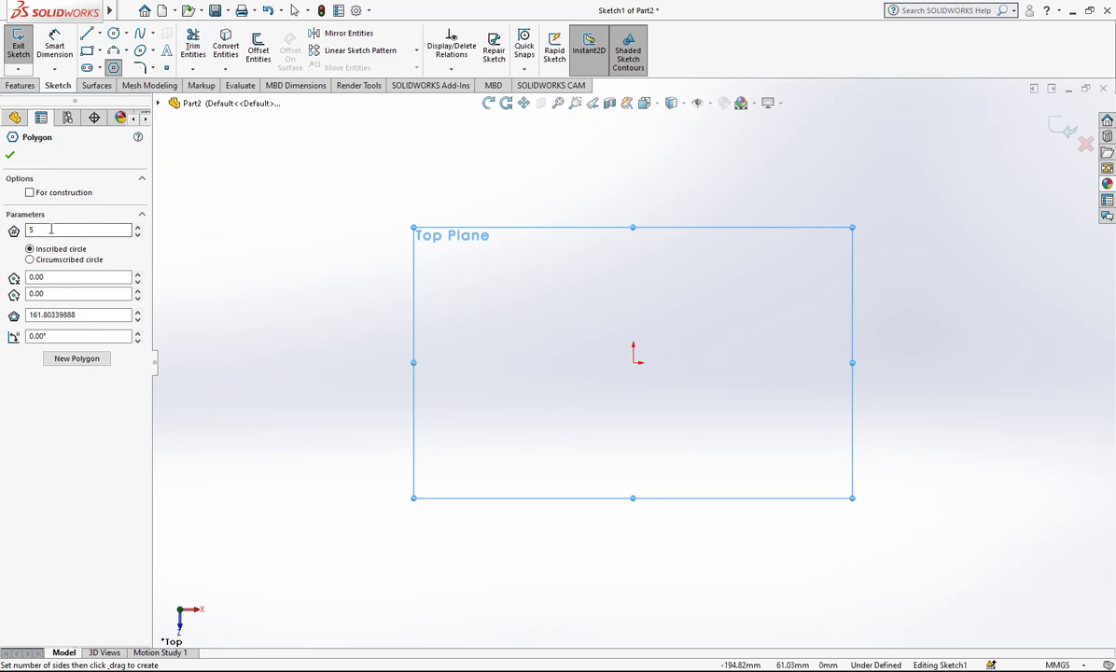
left_click_drag(633, 361, 640, 213)
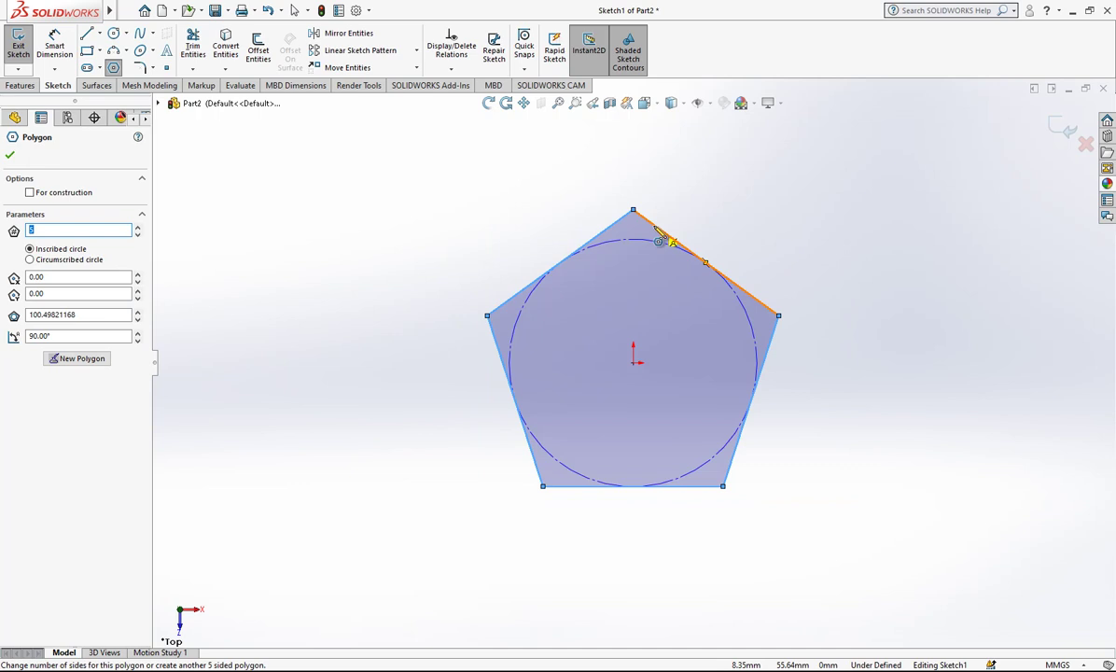
key("Escape")
Step: Add a horizontal relation to the pentagon's bottom edge
left_click(702, 486)
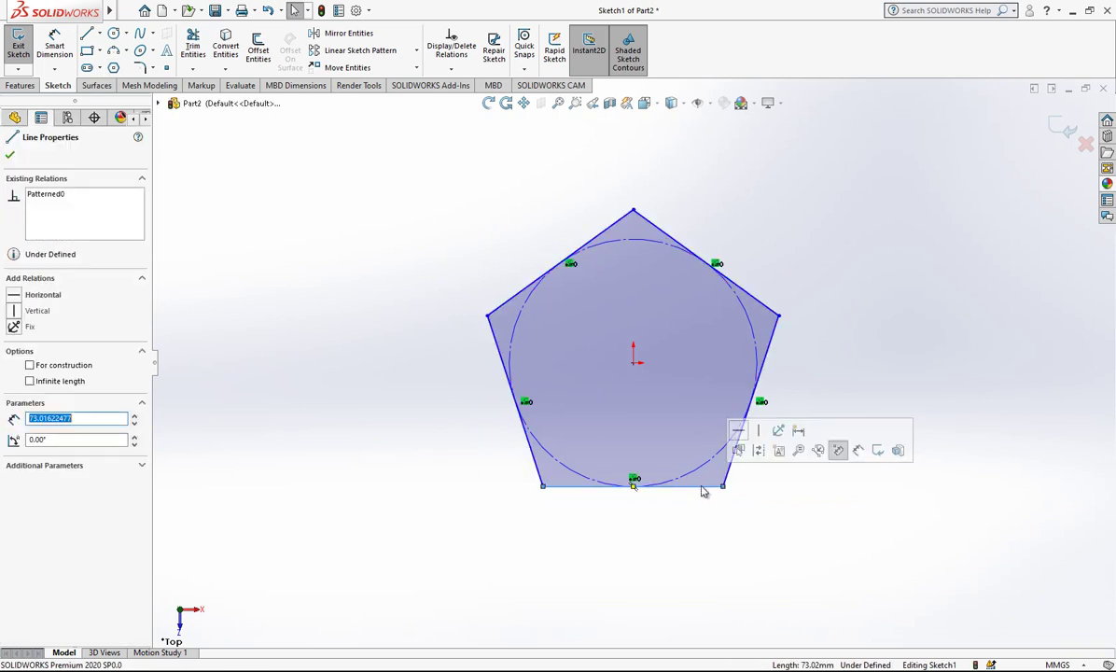
left_click(738, 434)
key("Escape")
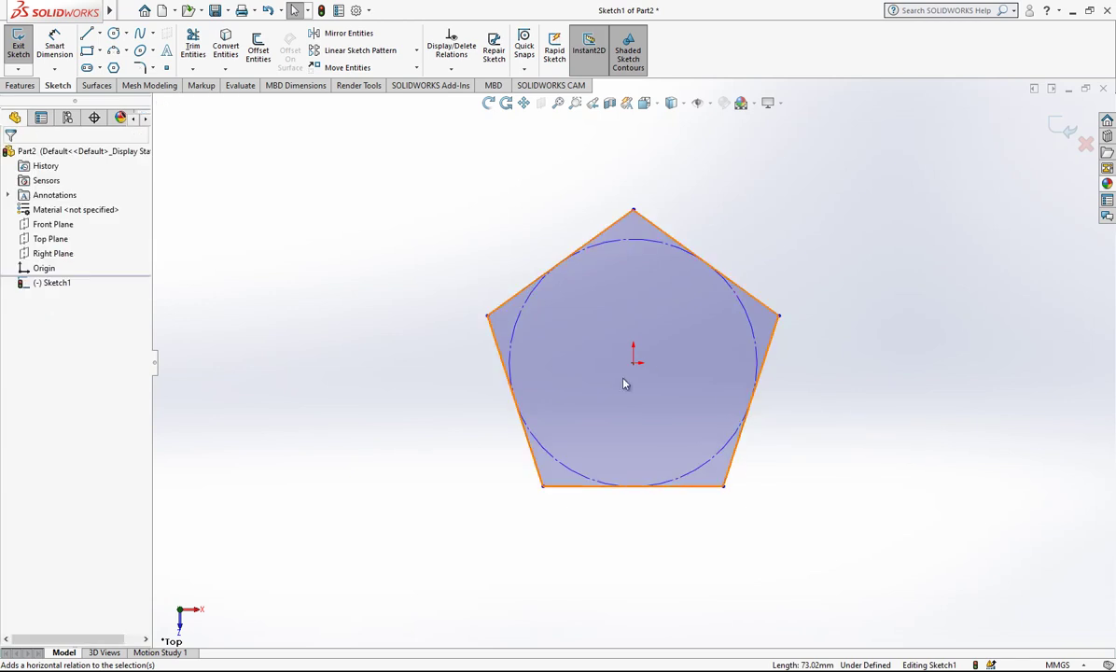
Step: Dimension the pentagon's bottom edge to 100 mm and exit the sketch
left_click(54, 46)
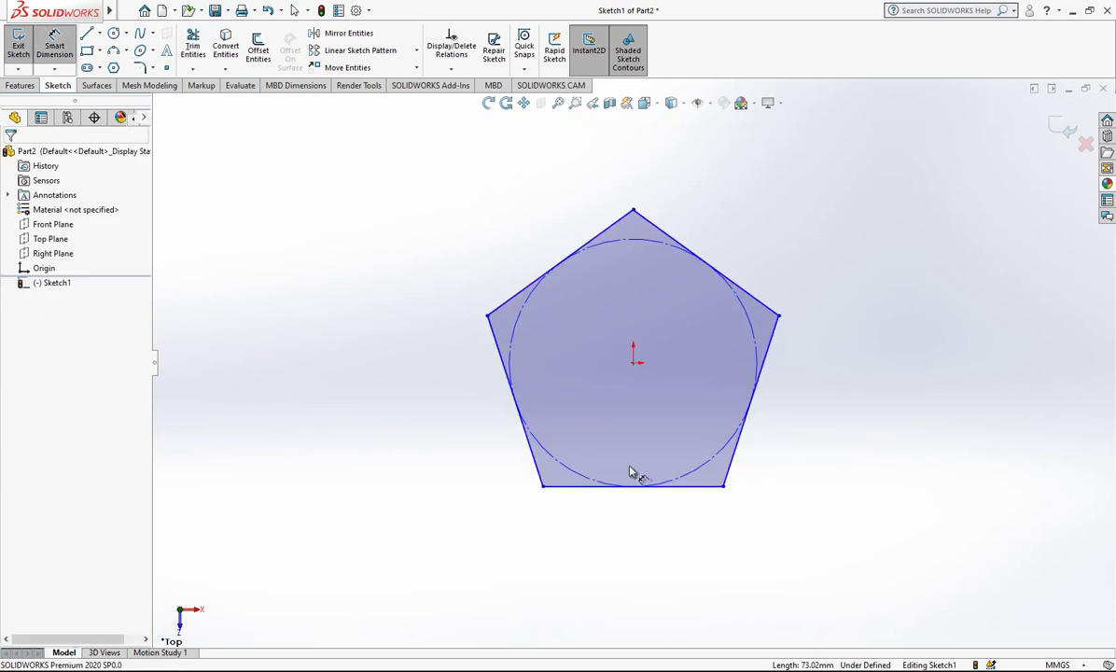
left_click(706, 548)
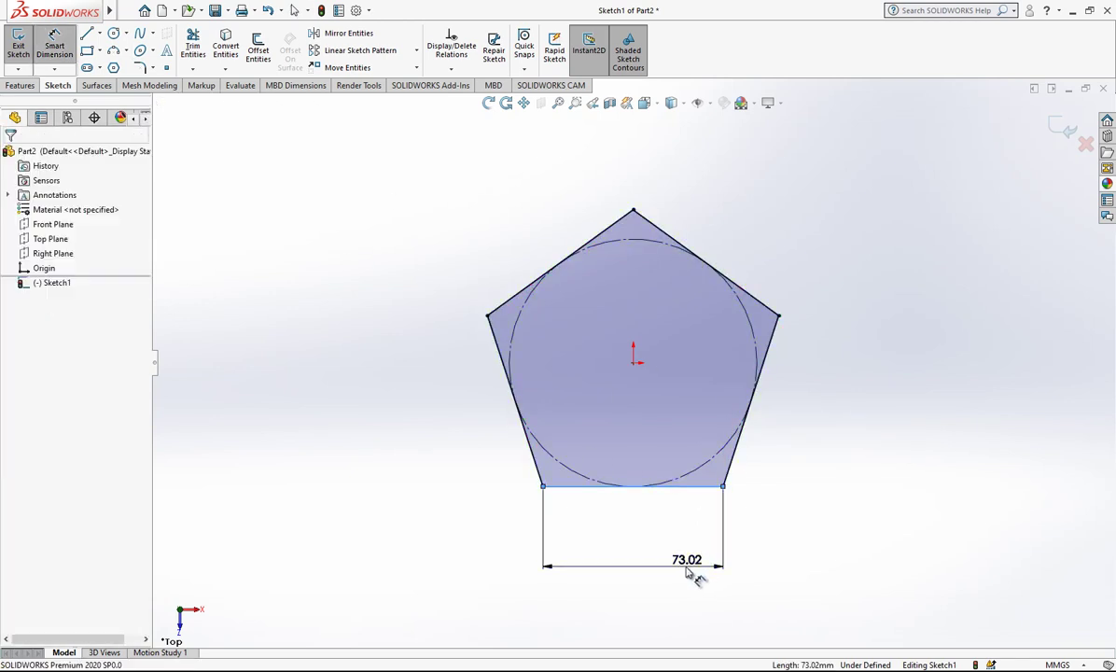
left_click(695, 574)
type("100")
key("Return")
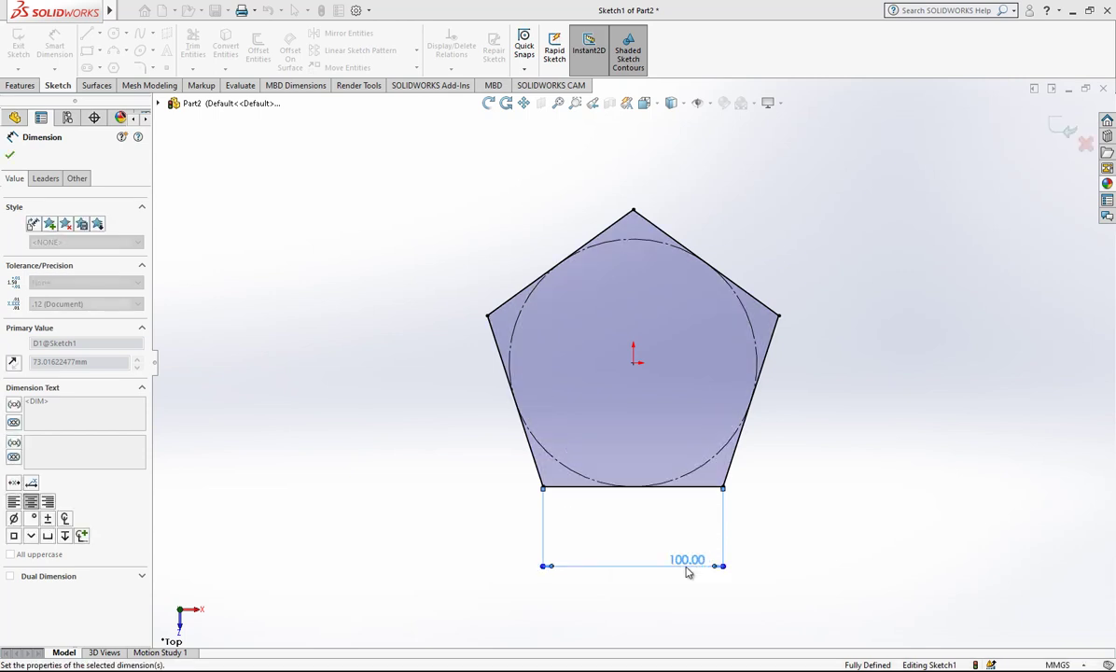
key("Escape")
mouse_move(747, 548)
middle_mouse_down()
mouse_move(756, 457)
mouse_move(685, 358)
mouse_move(691, 399)
mouse_move(702, 390)
middle_mouse_up()
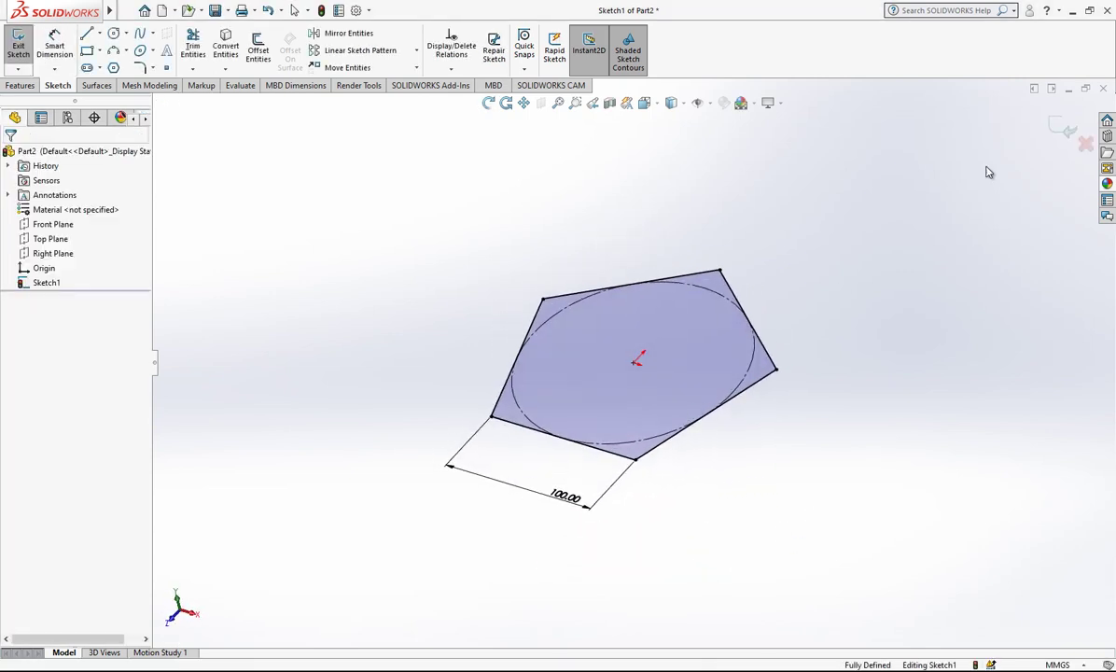
left_click(1062, 127)
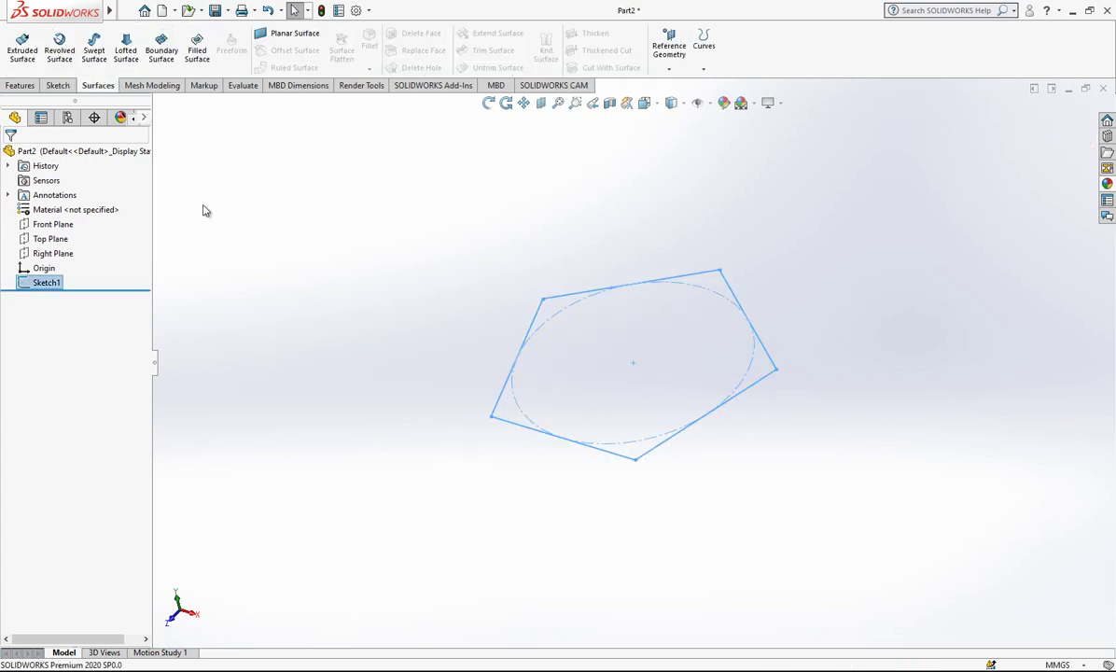
Step: Create a reference plane parallel to the Top Plane, offset 35 mm above it
left_click(48, 240)
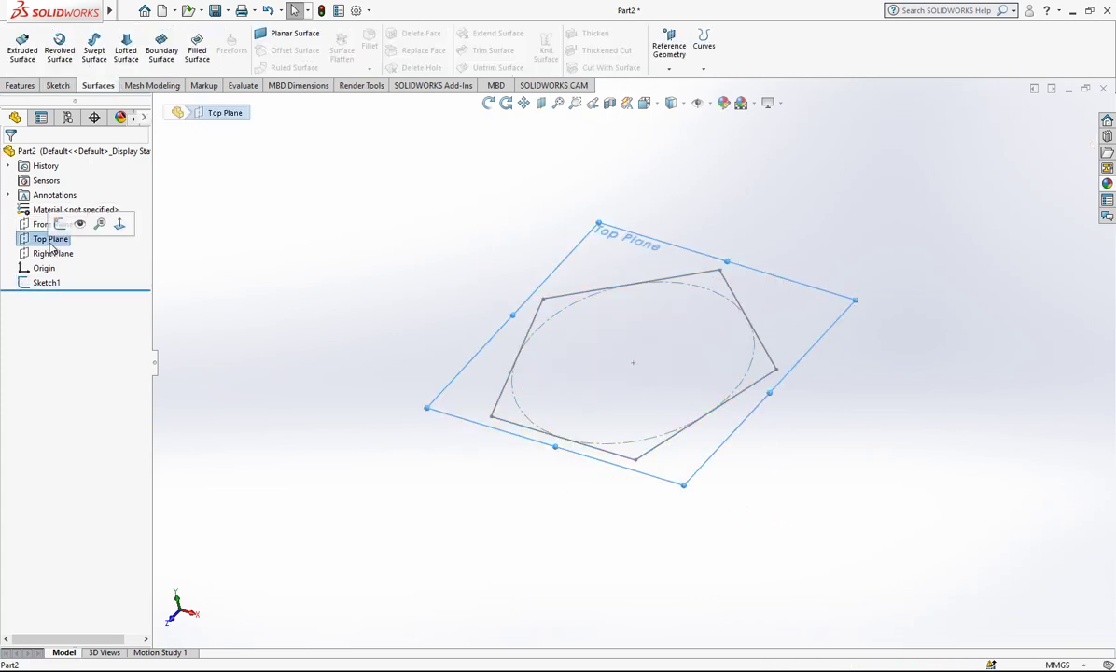
left_click(668, 49)
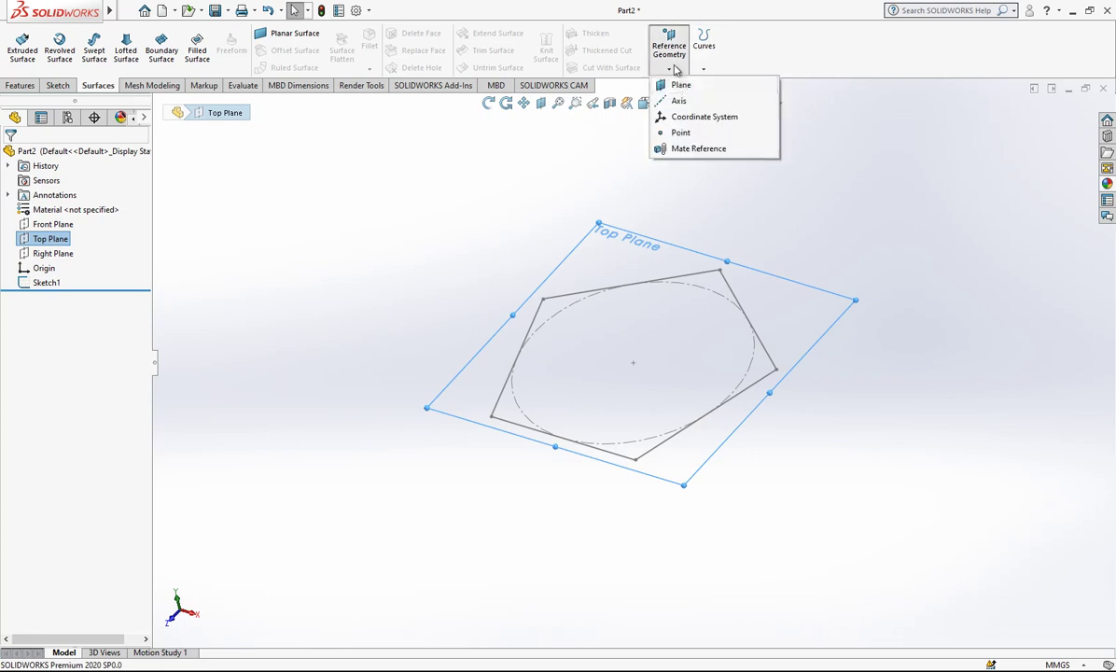
left_click(675, 85)
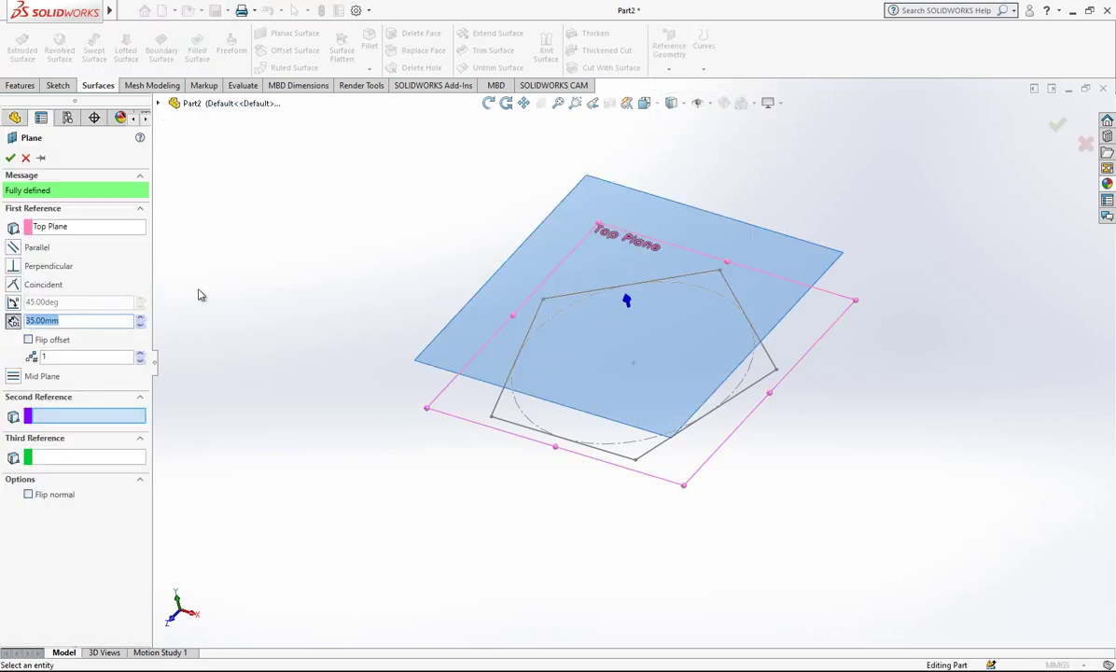
key("Return")
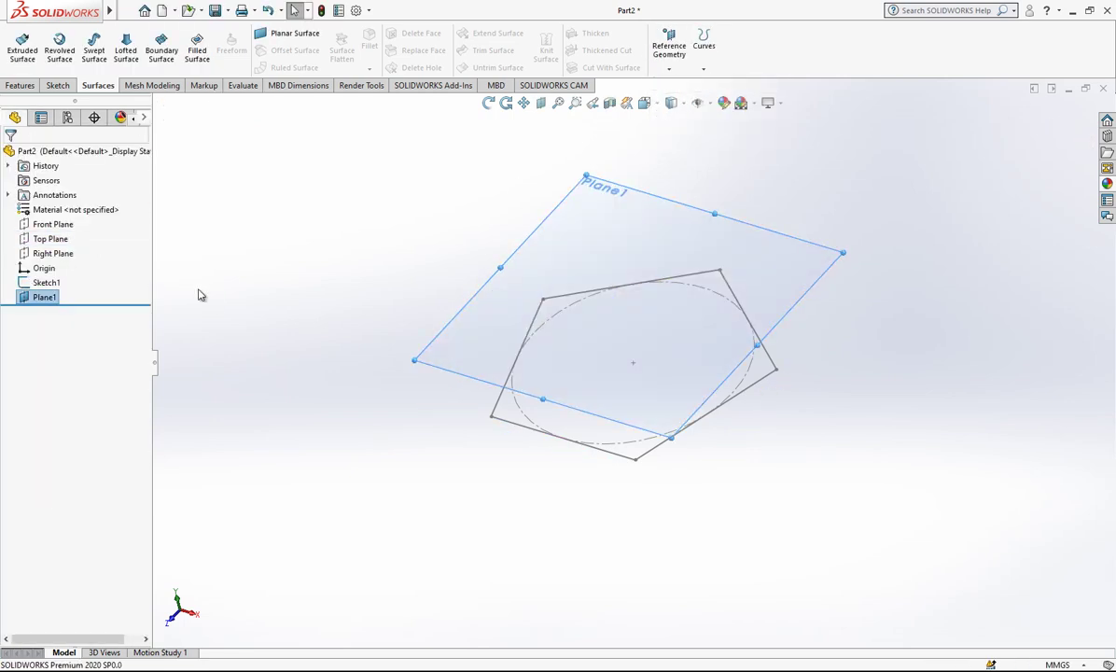
Step: Set the new reference plane's offset distance from the Top Plane to 30 mm
right_click(20, 300)
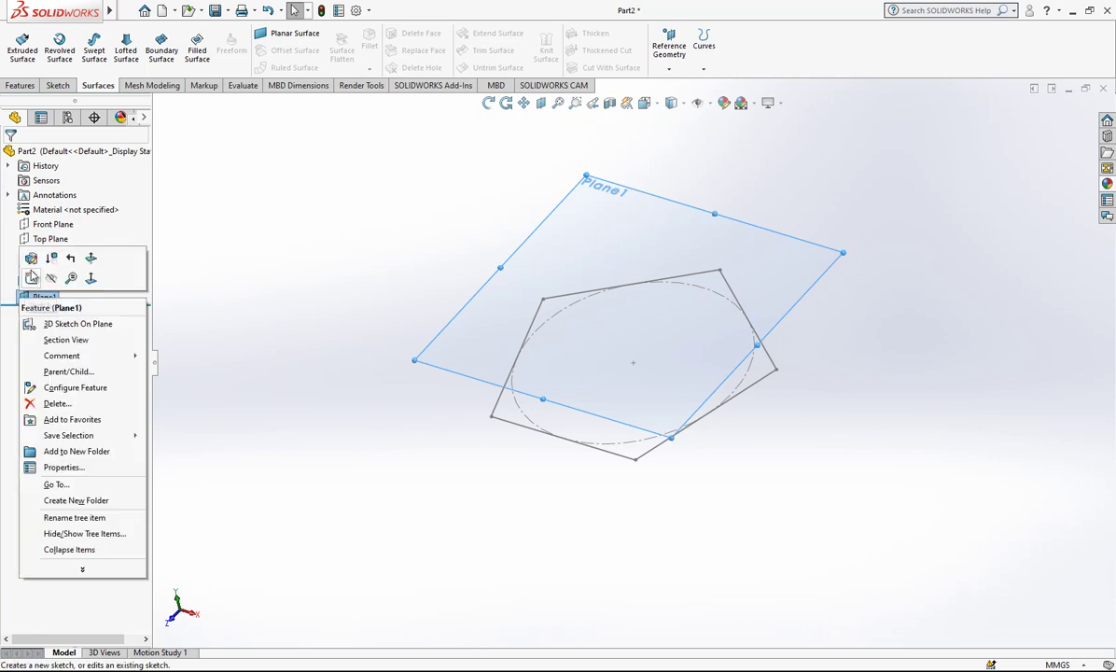
left_click(23, 245)
type("30.00mm")
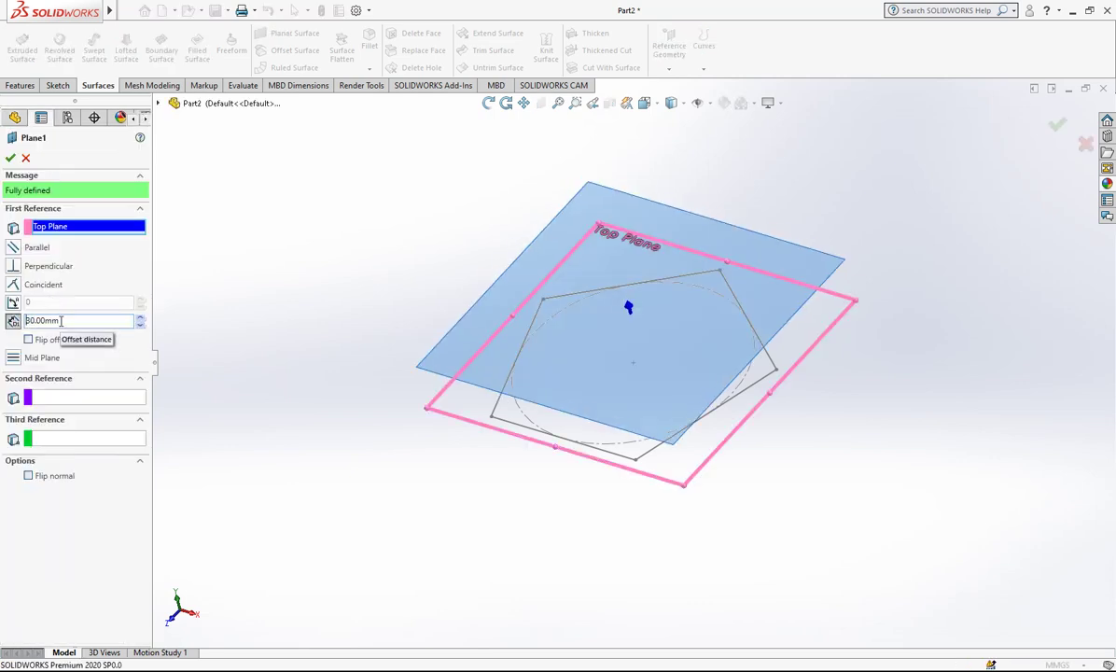
key("Return")
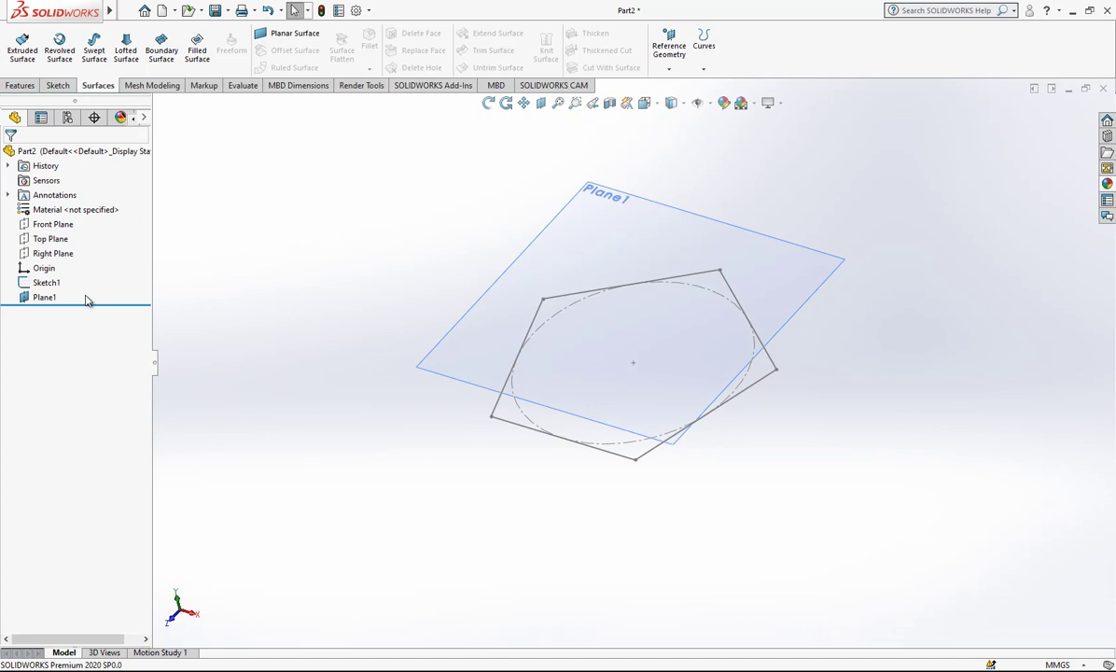
Step: Sketch a single point on the offset plane, coincident with the origin, and exit the sketch
left_click(589, 226)
left_click(623, 184)
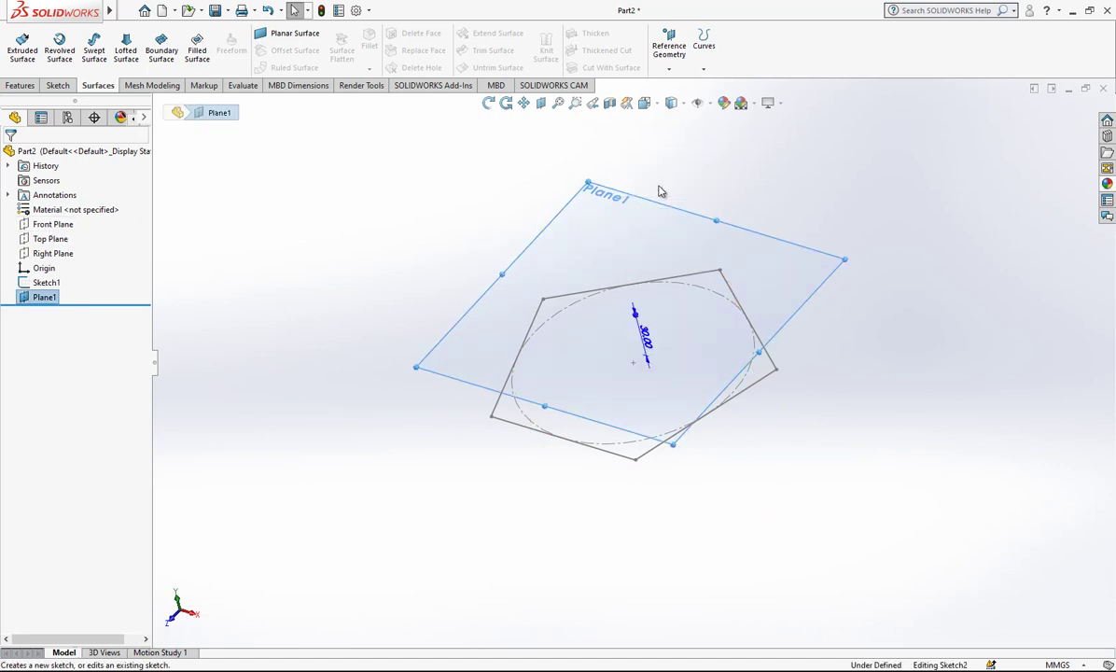
key("space")
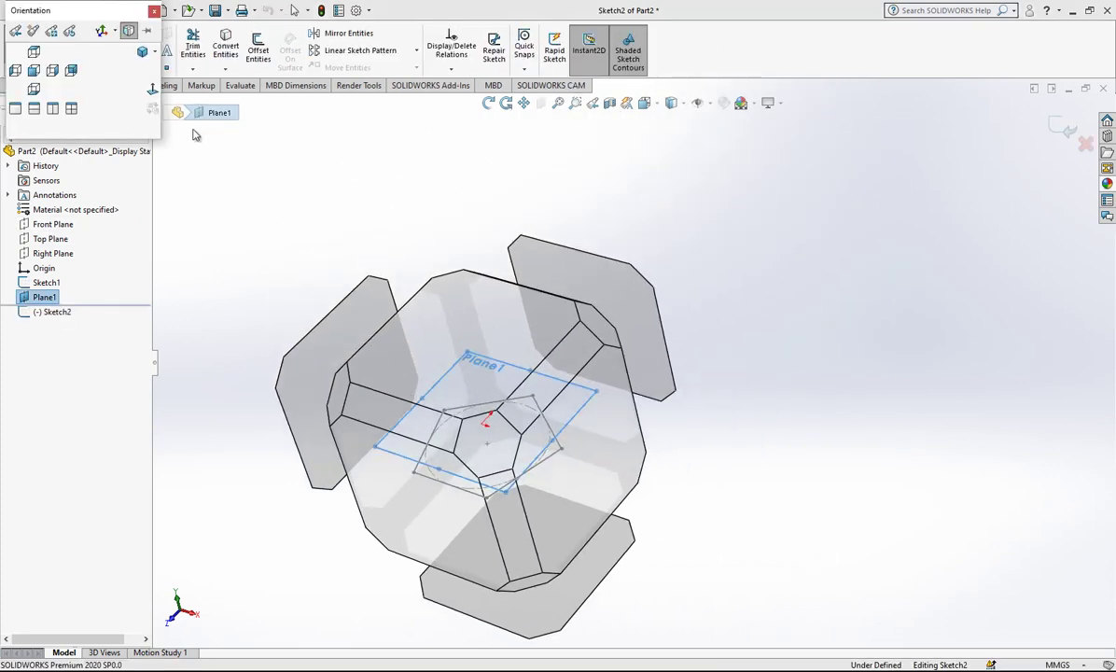
left_click(152, 88)
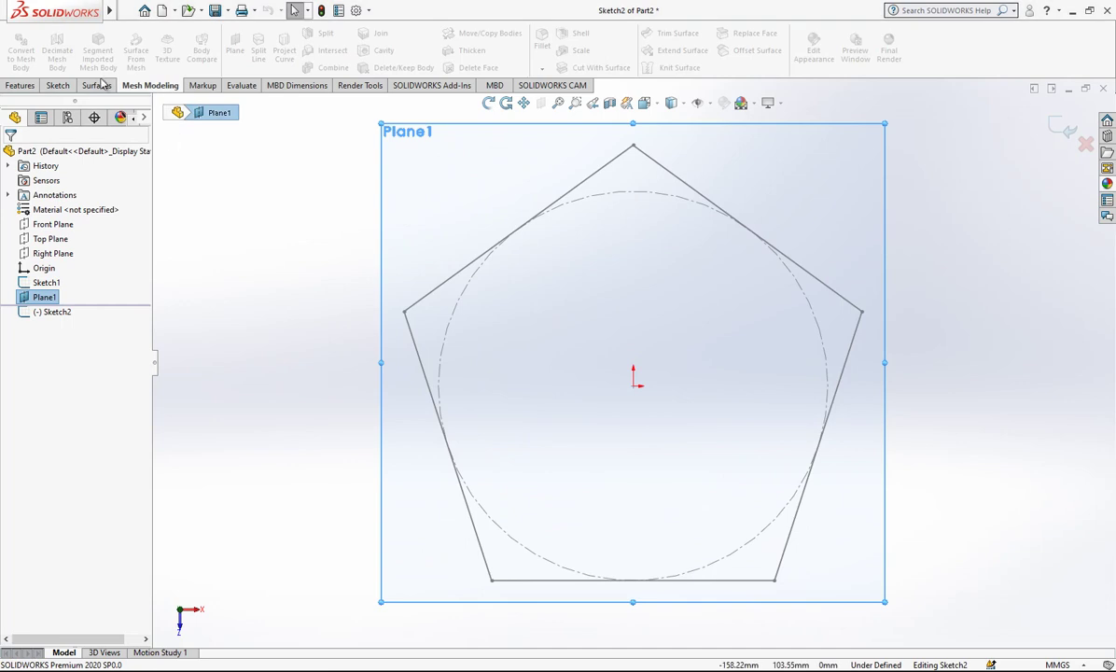
left_click(58, 85)
left_click(166, 68)
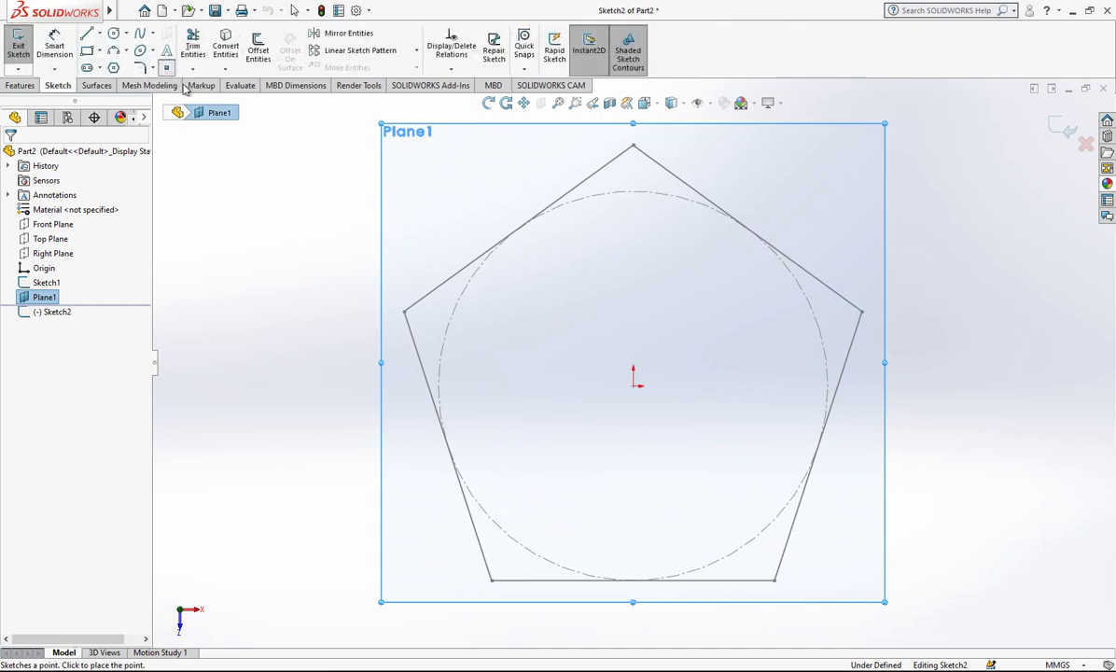
left_click(633, 385)
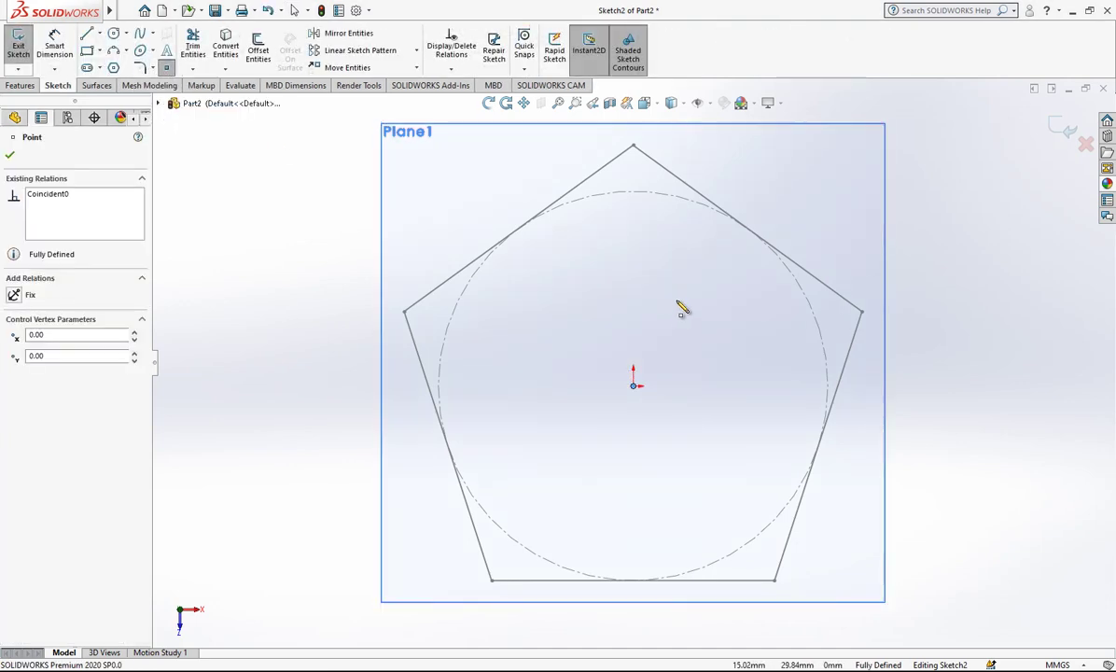
key("Escape")
mouse_move(657, 390)
middle_mouse_down()
mouse_move(638, 429)
mouse_move(592, 269)
mouse_move(560, 280)
middle_mouse_up()
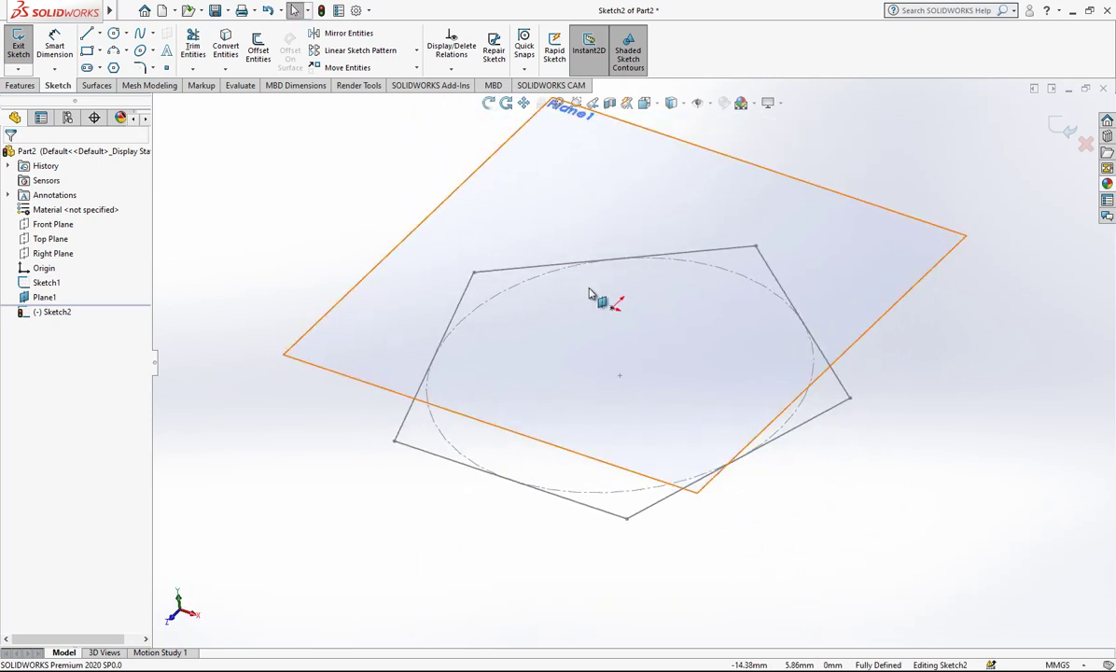
left_click(1063, 129)
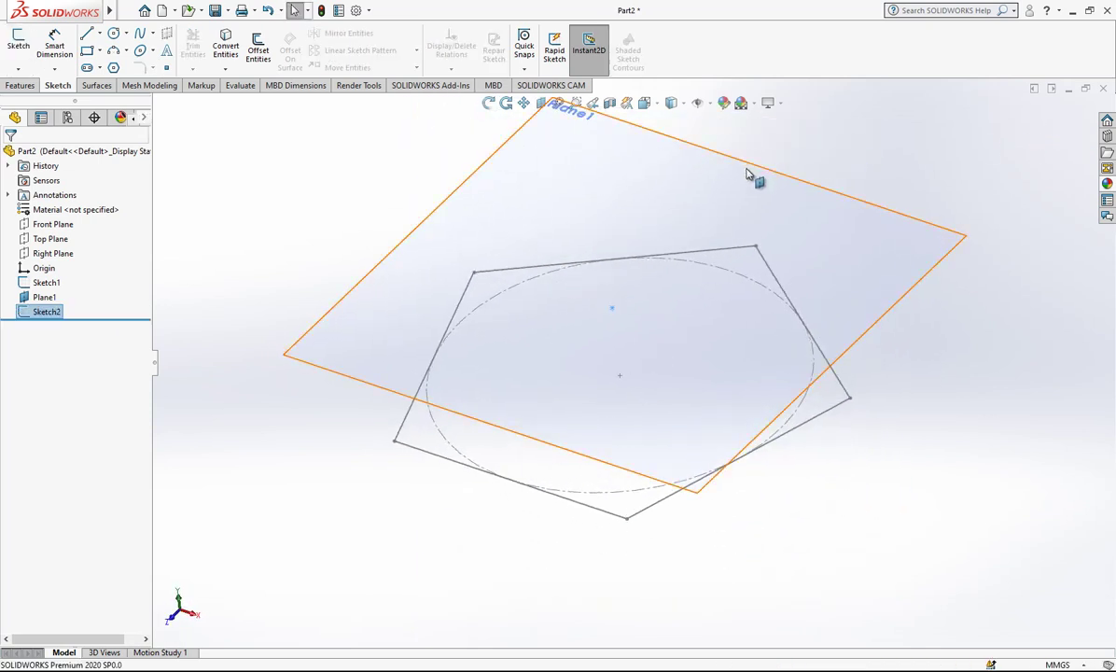
Step: Create a lofted surface from the point sketch to the pentagon sketch, and hide the offset plane
left_click(103, 86)
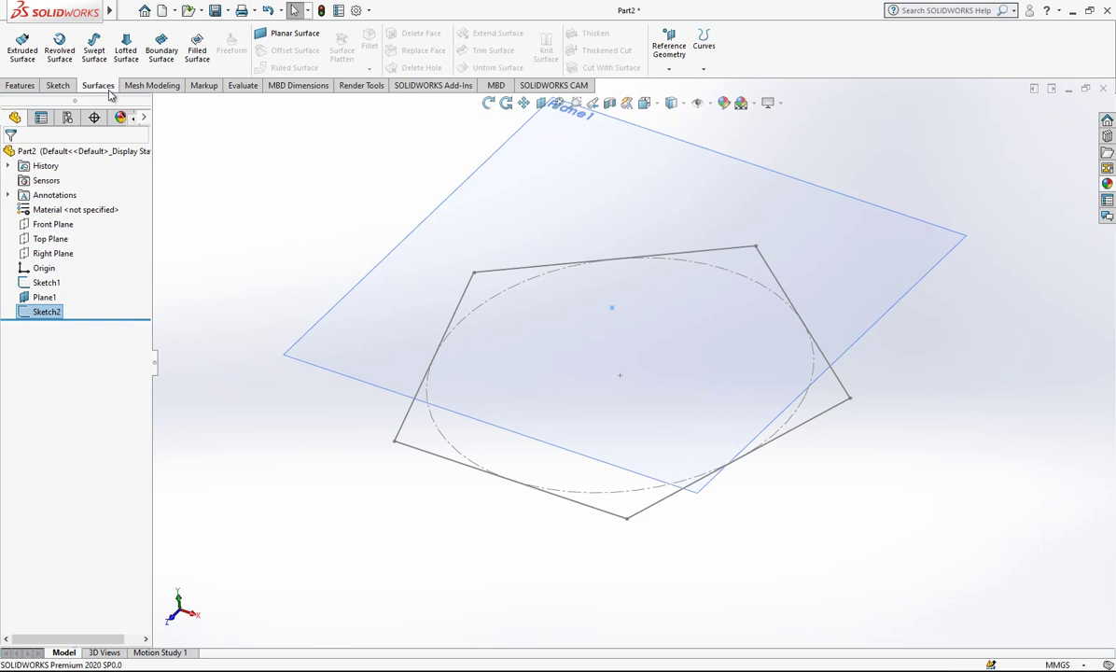
left_click(126, 49)
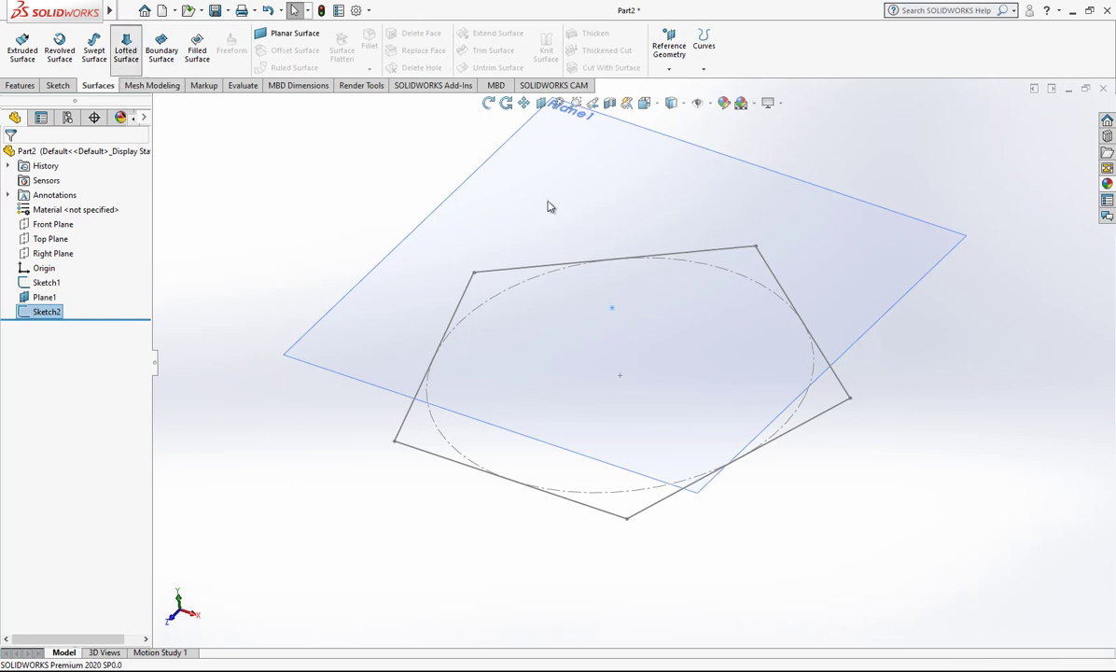
left_click(520, 267)
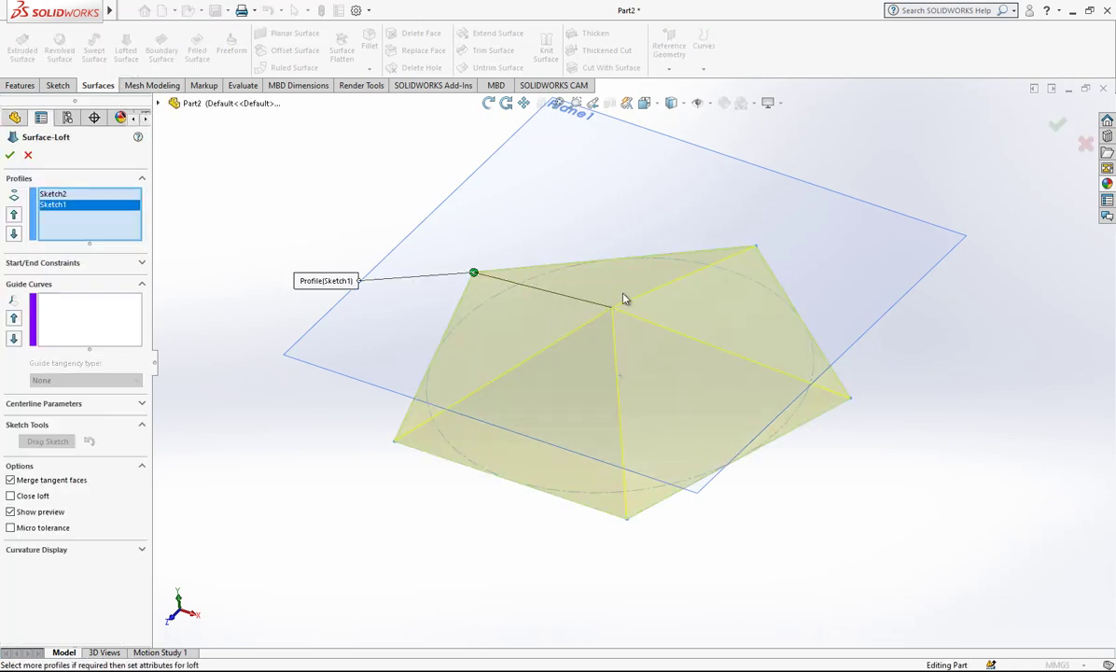
mouse_move(591, 381)
middle_mouse_down()
mouse_move(647, 237)
mouse_move(610, 341)
mouse_move(612, 381)
middle_mouse_up()
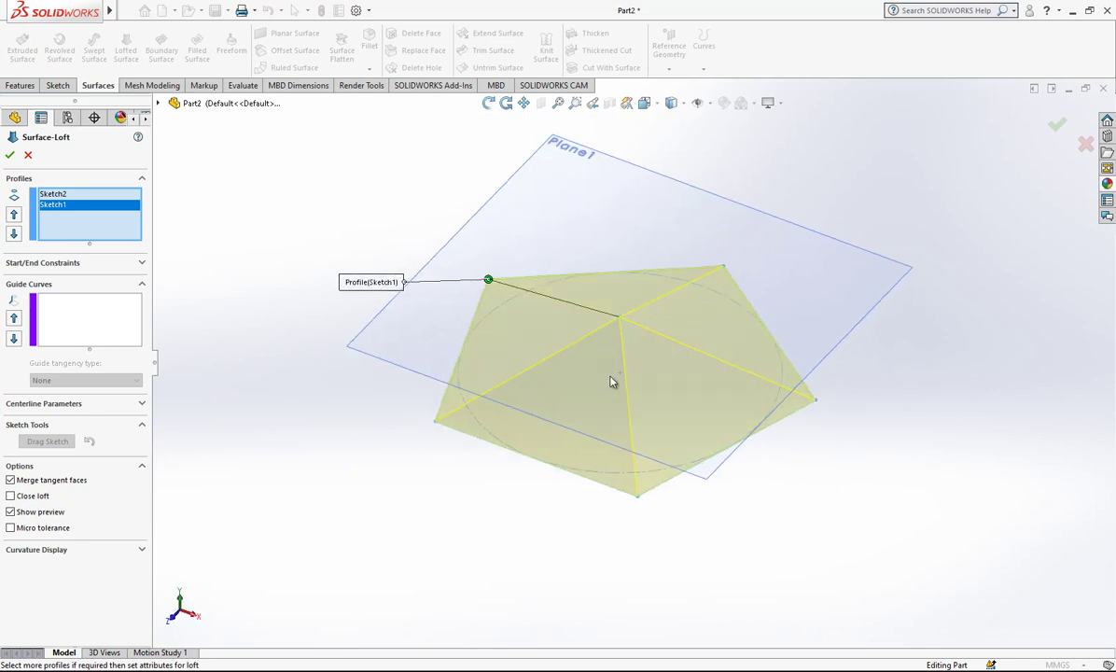
left_click(9, 155)
left_click(635, 170)
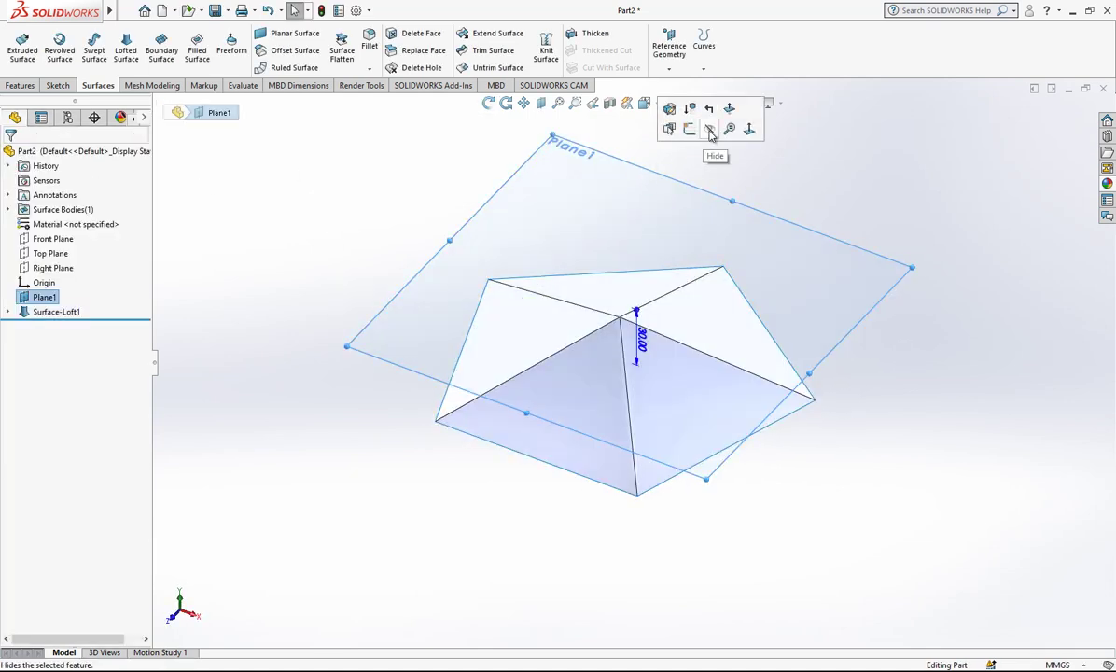
left_click(711, 134)
Step: Copy the pentagonal pyramid surface once, rotating the copy 116.56505° about one edge of its pentagonal base
middle_click_drag(700, 363, 782, 375)
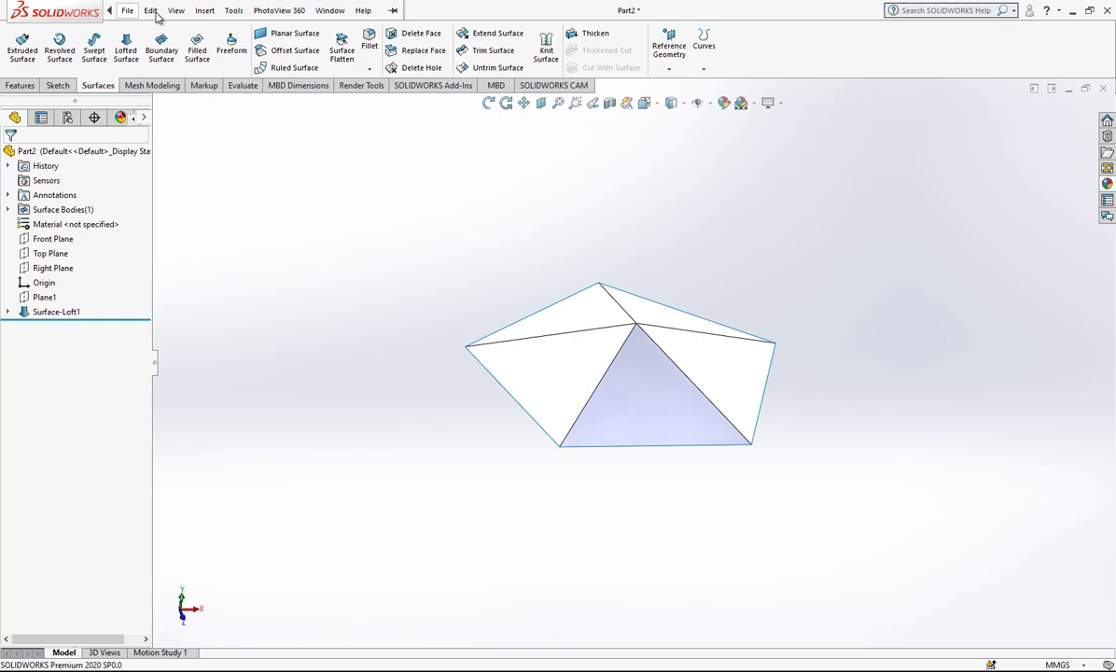
left_click(205, 10)
mouse_move(317, 64)
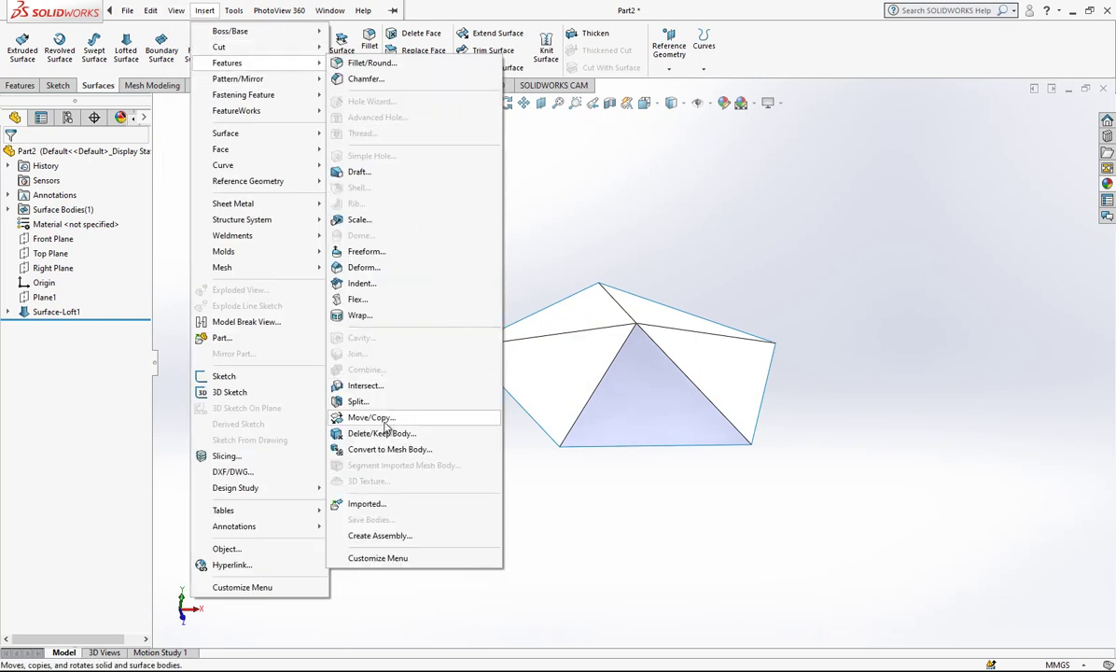
left_click(384, 420)
left_click(47, 225)
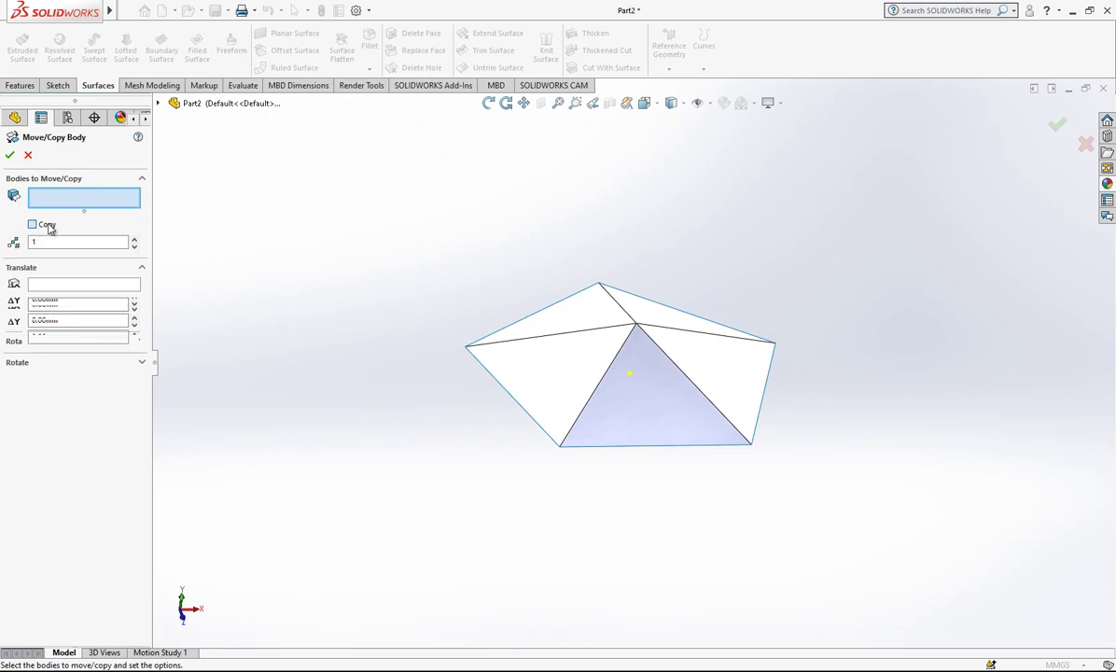
left_click(537, 355)
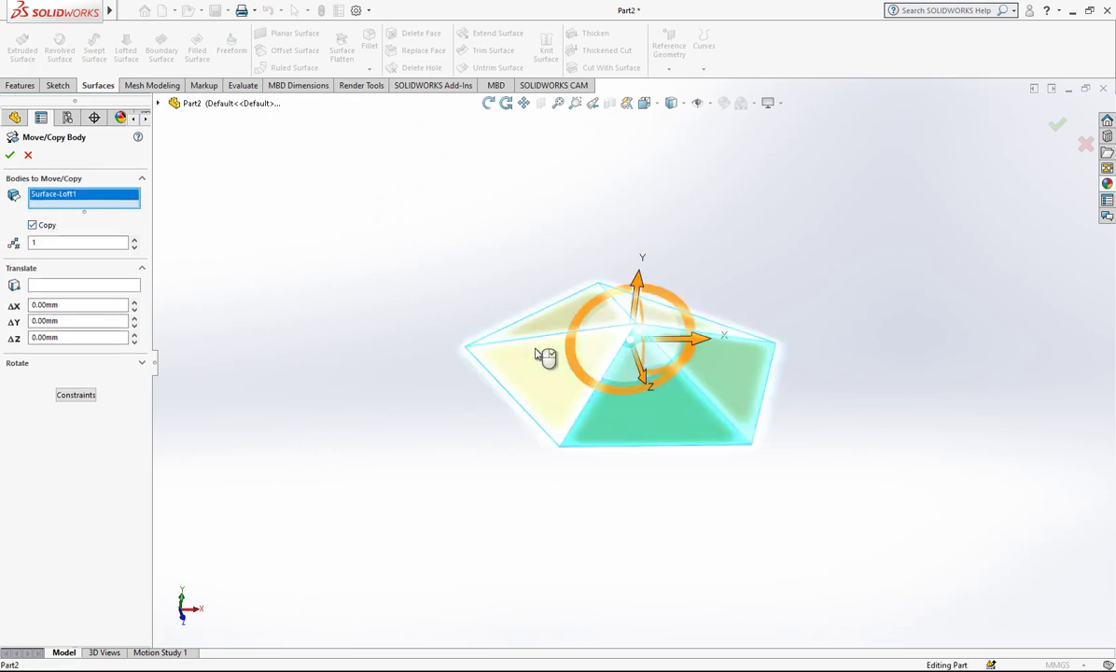
left_click(47, 363)
left_click(77, 308)
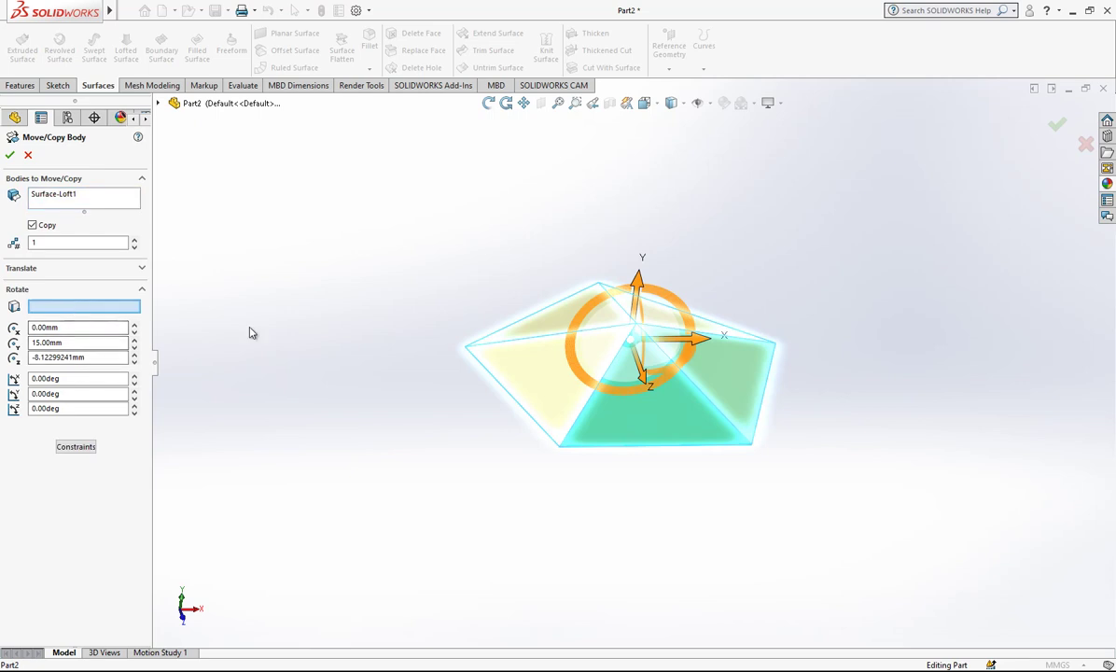
left_click(493, 383)
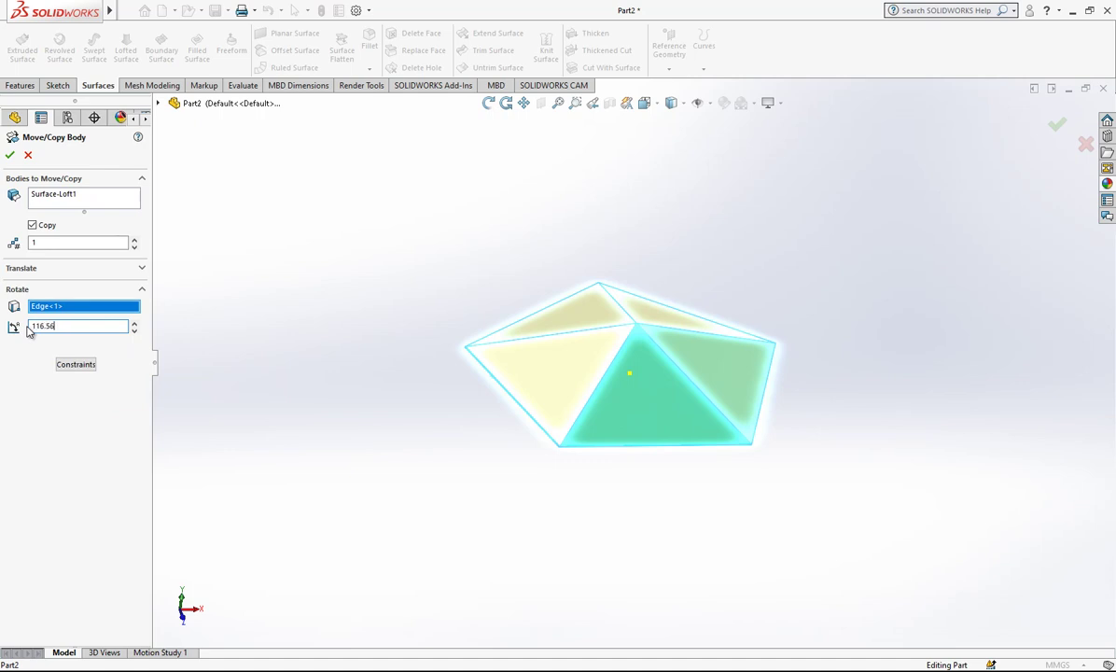
key("Return")
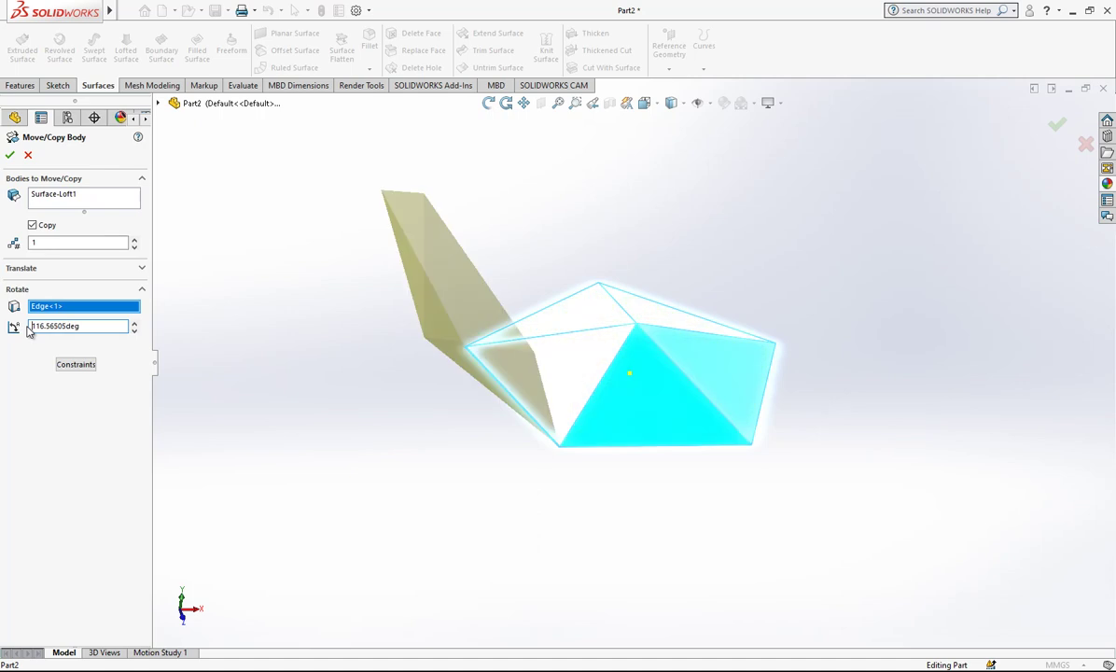
left_click(10, 155)
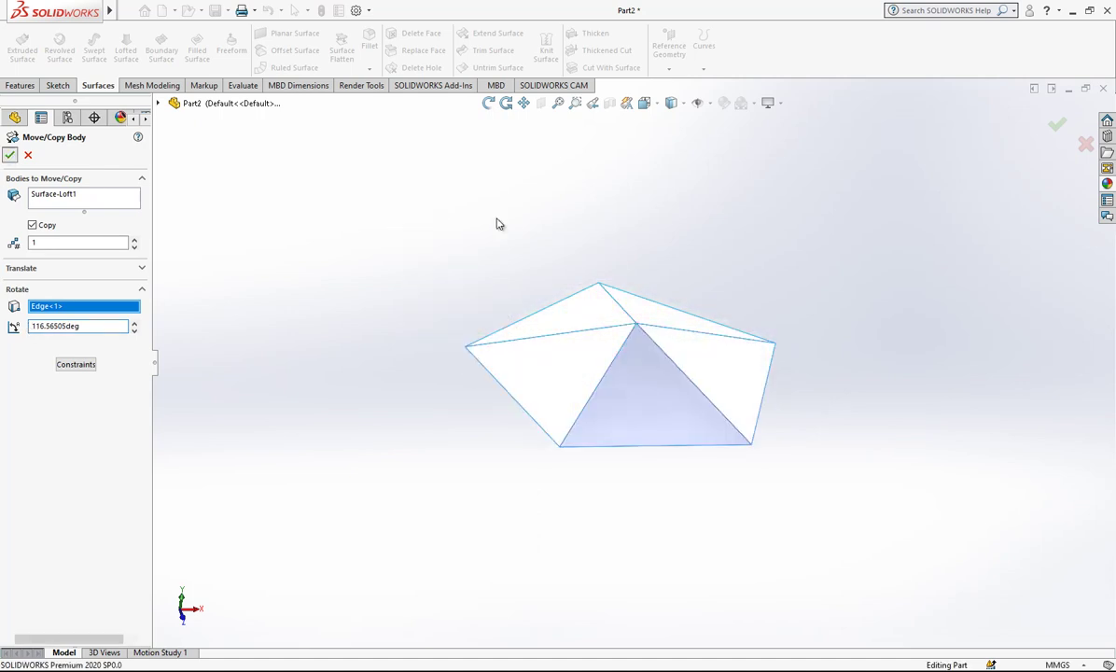
Step: Create a reference axis through the midpoint of the shared base edge and the opposite base vertex of the copied pyramid
middle_click_drag(659, 365, 565, 364)
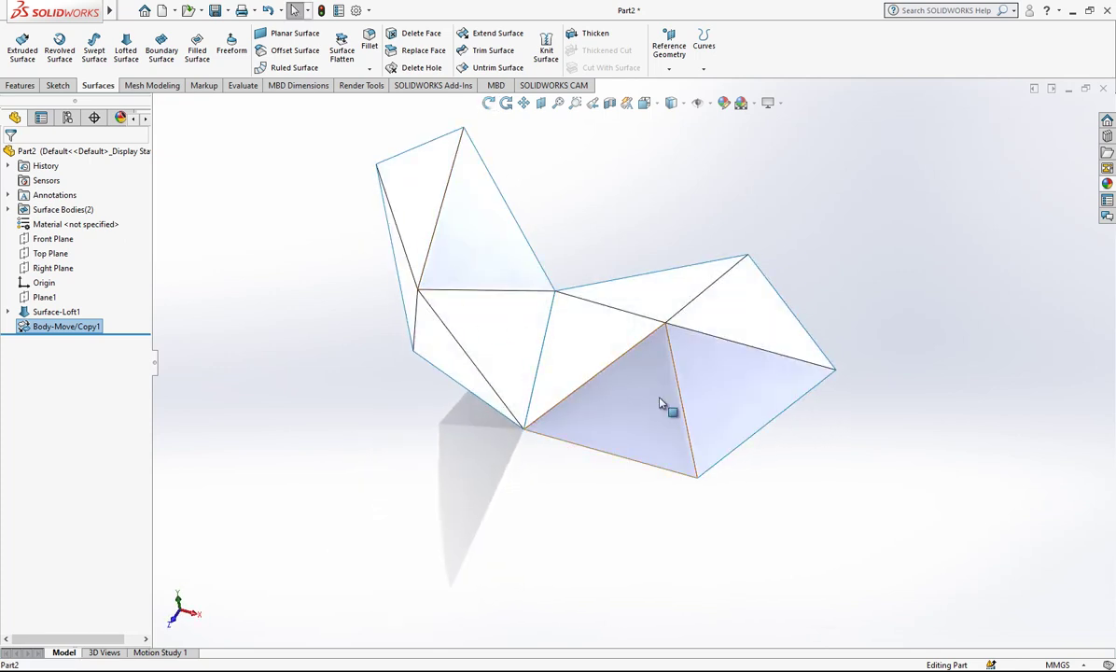
middle_click_drag(667, 406, 565, 471)
middle_click_drag(425, 301, 439, 392)
left_click(668, 56)
left_click(679, 102)
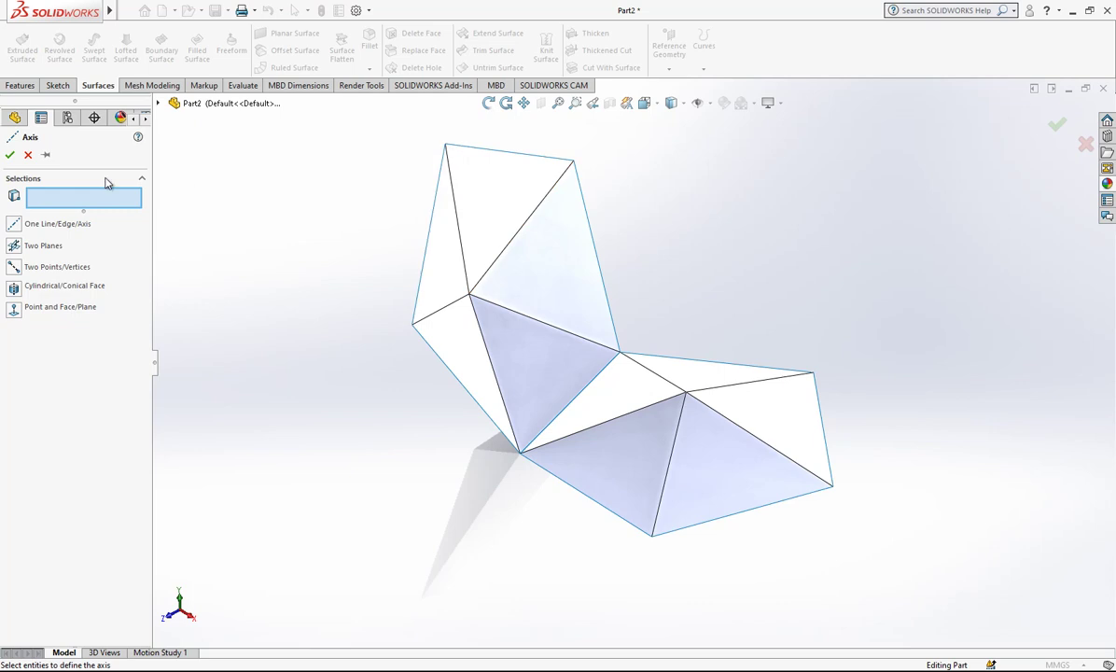
left_click(569, 405)
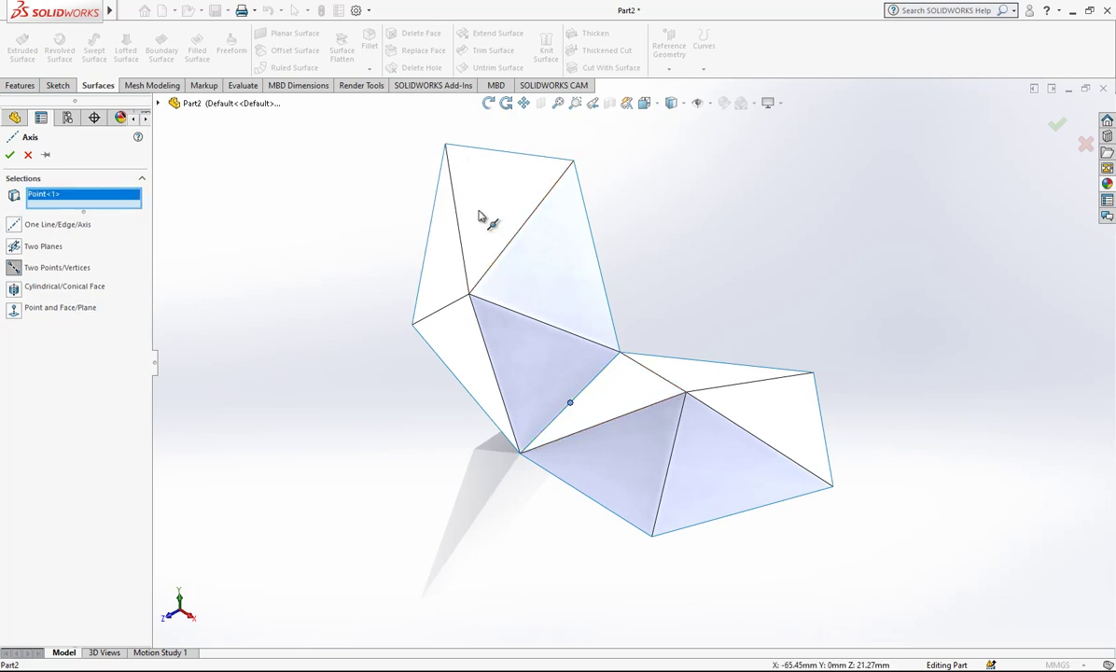
left_click(446, 147)
left_click(8, 155)
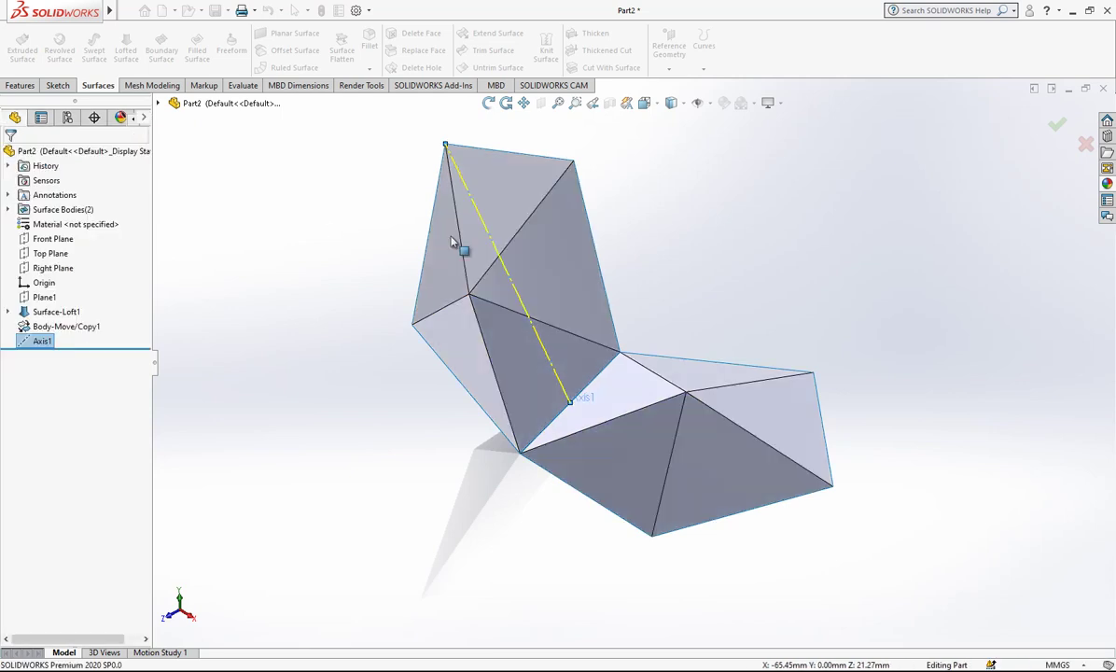
Step: Rotate the copied pyramid surface 180° about the new reference axis with Move/Copy Bodies, without making another copy
left_click(28, 86)
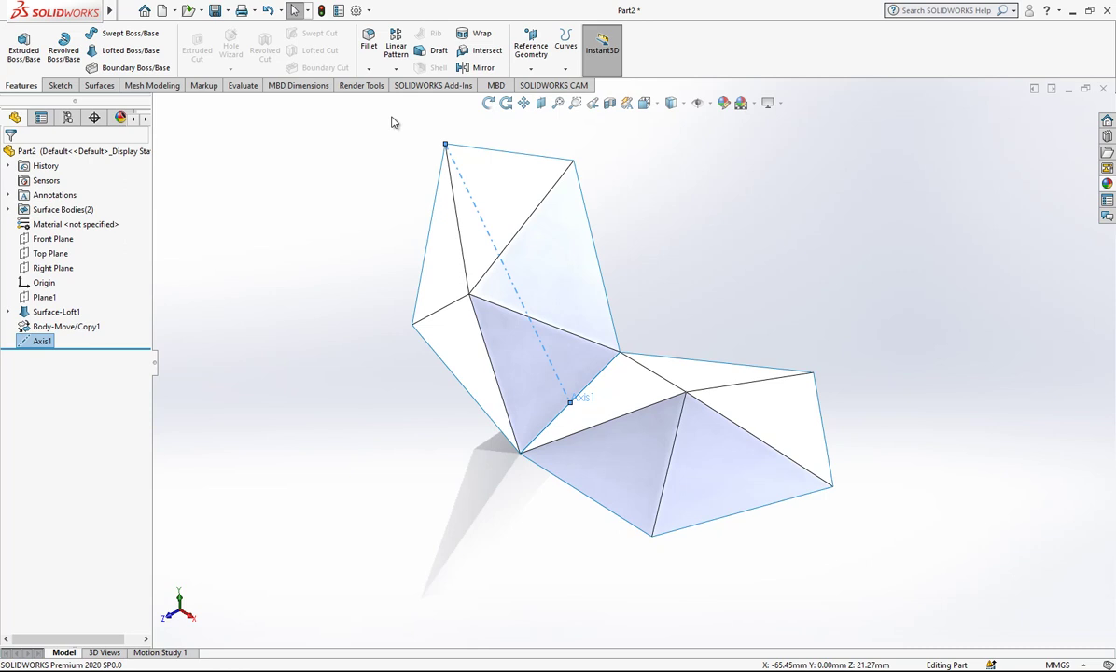
right_click(328, 164)
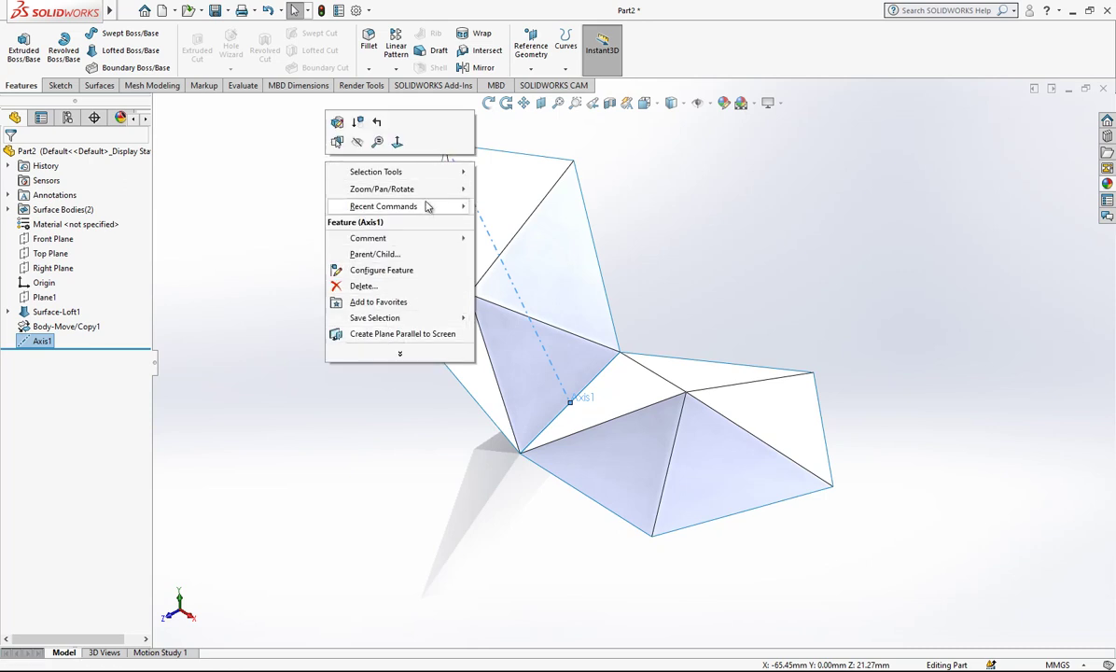
mouse_move(401, 204)
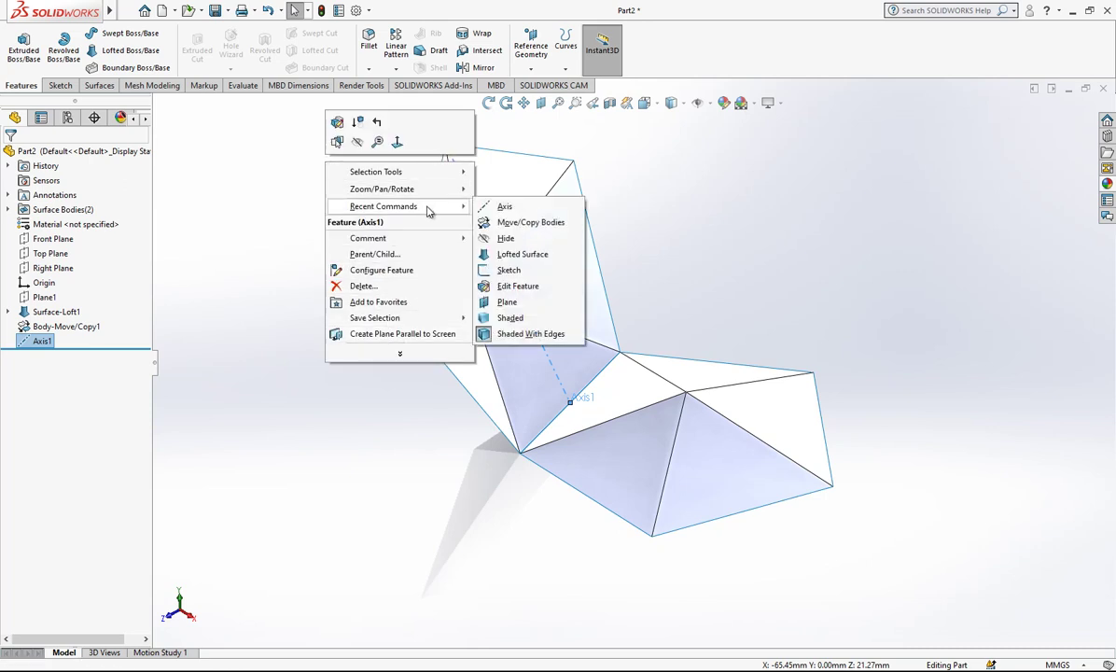
left_click(516, 224)
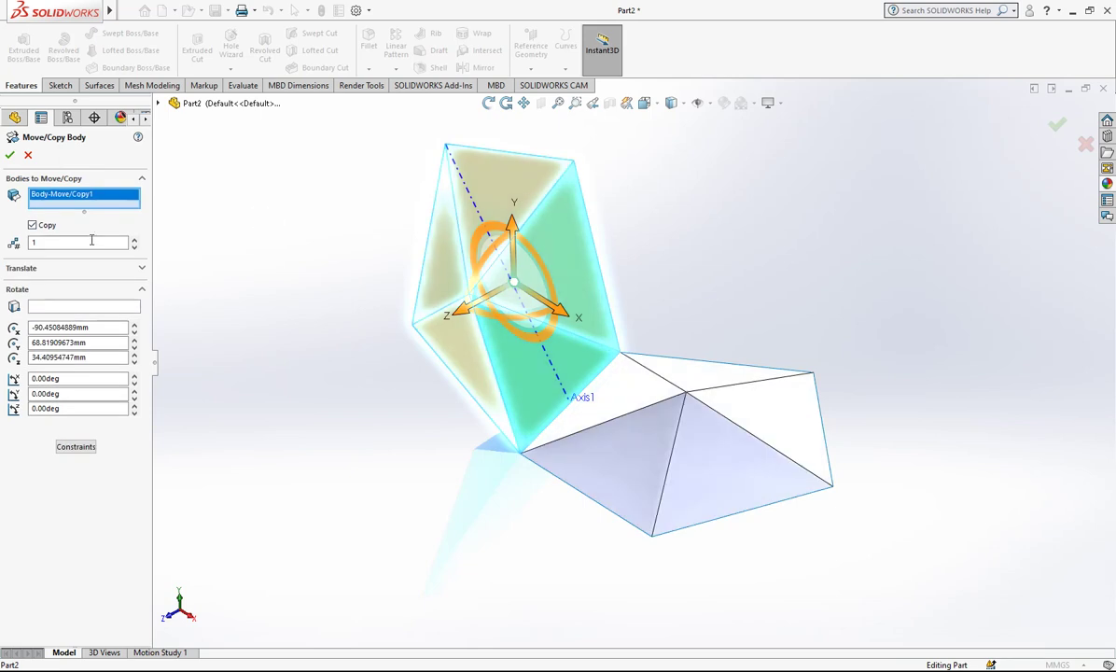
left_click(44, 226)
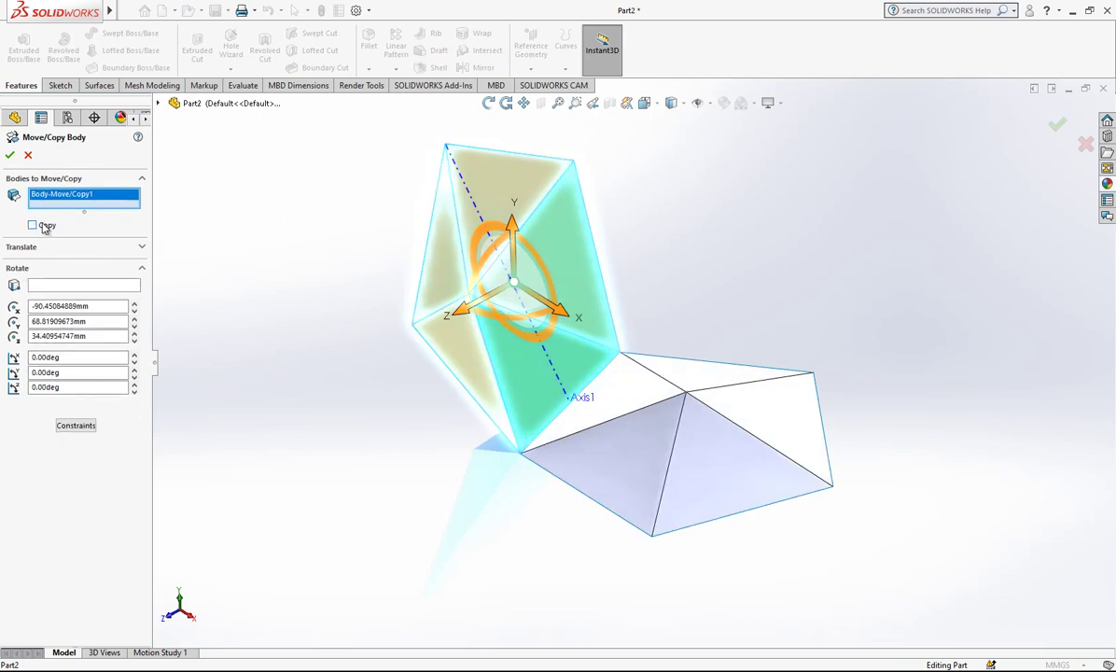
left_click(476, 213)
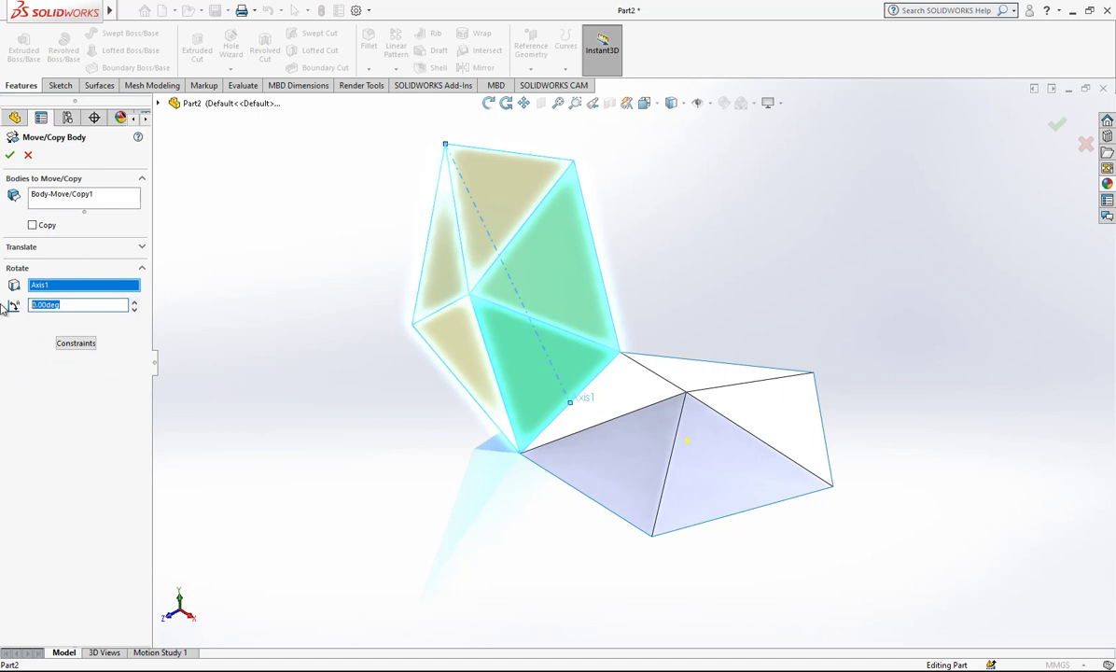
type("180")
key("Return")
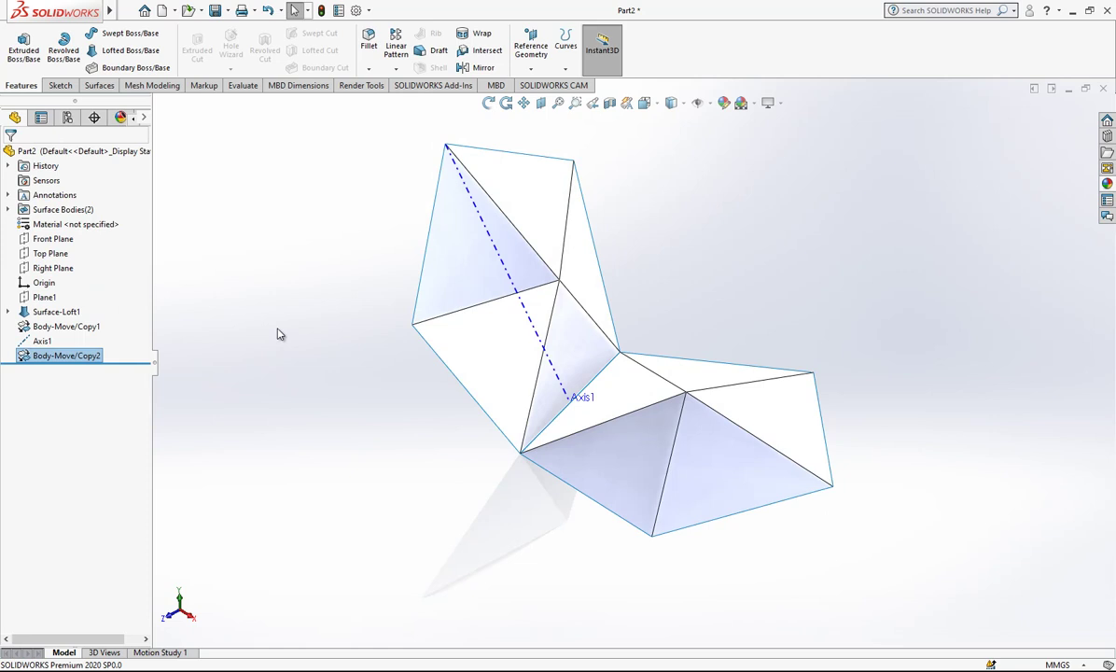
Step: Hide the reference axis that runs across the rotated pyramid surface
mouse_move(342, 373)
middle_mouse_down()
mouse_move(662, 387)
mouse_move(504, 272)
middle_mouse_up()
left_click(476, 249)
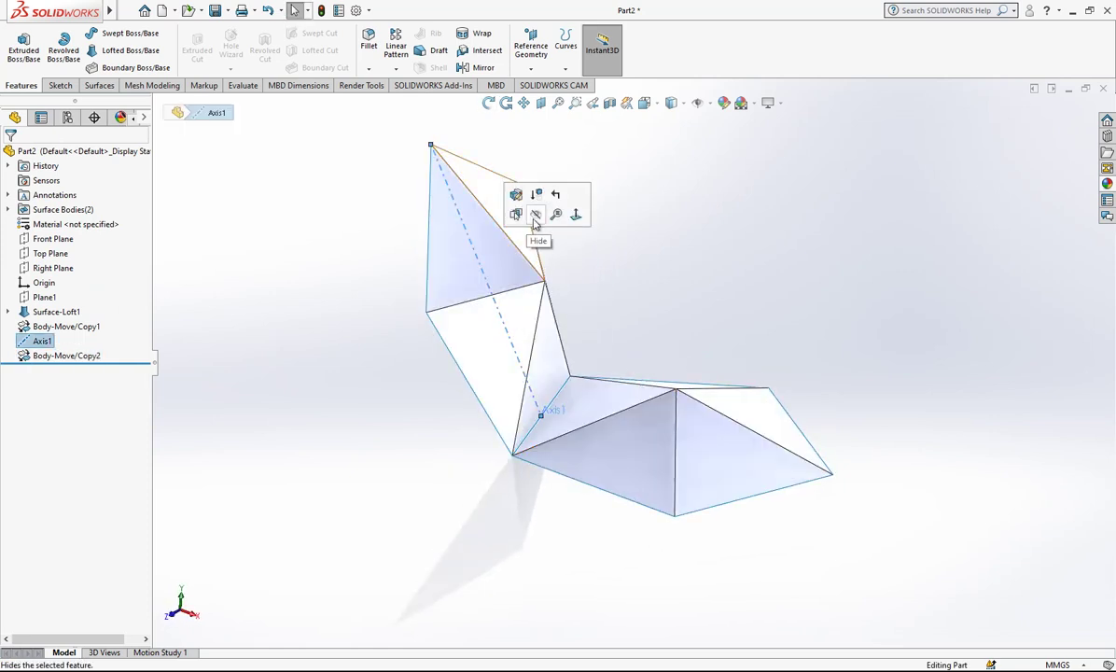
left_click(533, 215)
Step: Create a reference axis through the origin, perpendicular to the Top Plane
mouse_move(614, 250)
middle_mouse_down()
mouse_move(622, 348)
mouse_move(606, 357)
mouse_move(615, 343)
middle_mouse_up()
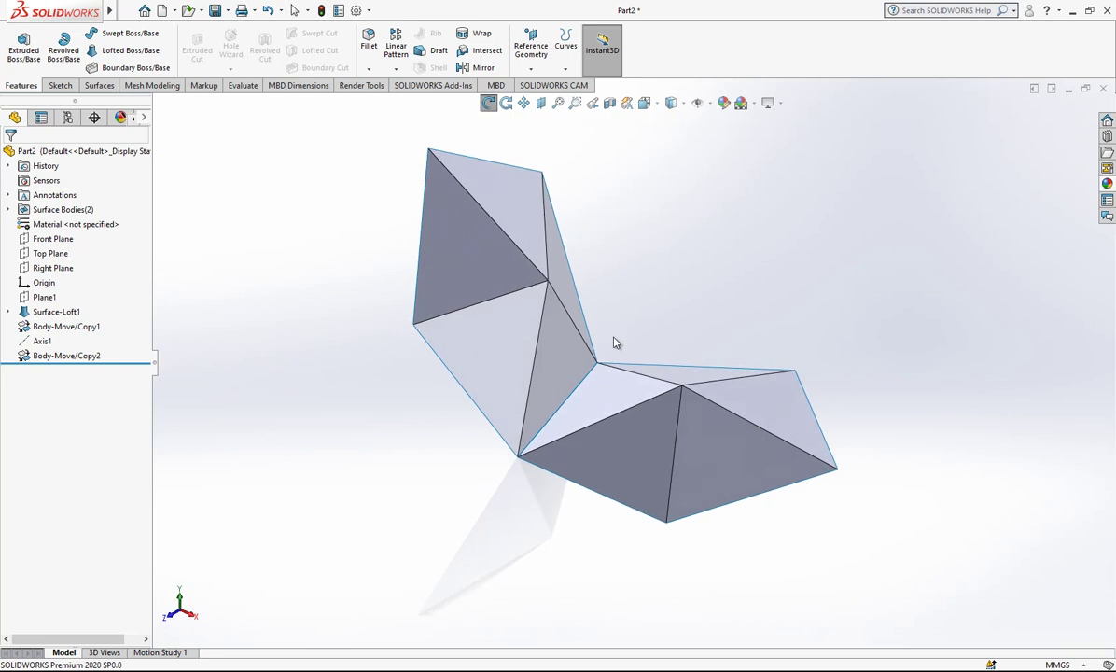
middle_click_drag(719, 349, 103, 272)
left_click(44, 283)
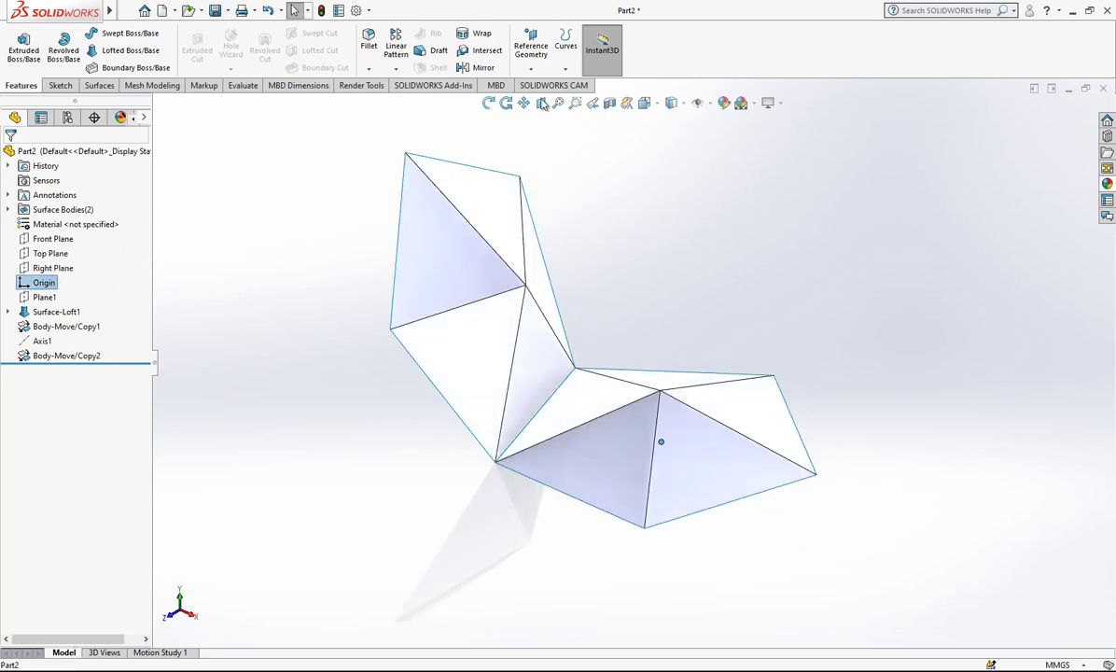
left_click(564, 69)
left_click(531, 69)
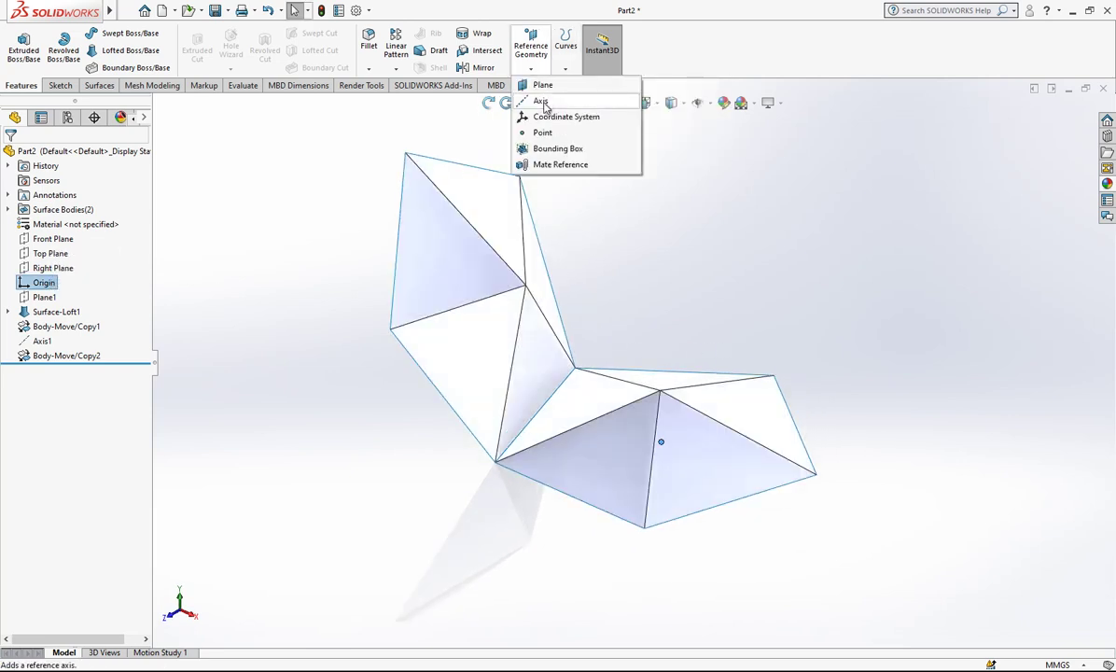
left_click(540, 101)
left_click(160, 104)
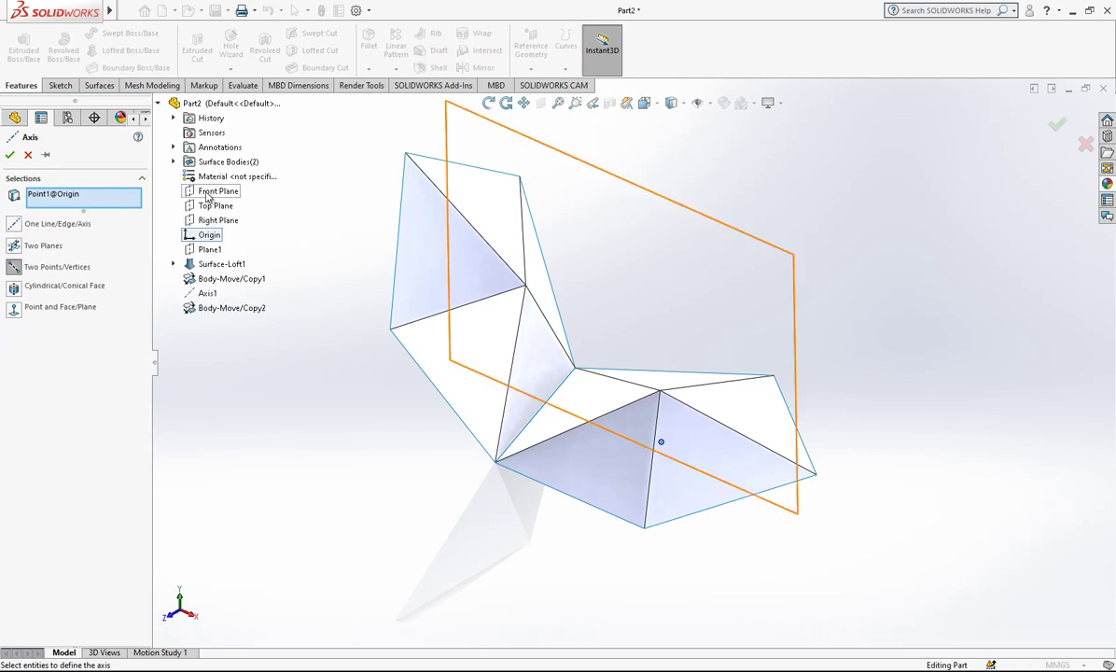
left_click(216, 205)
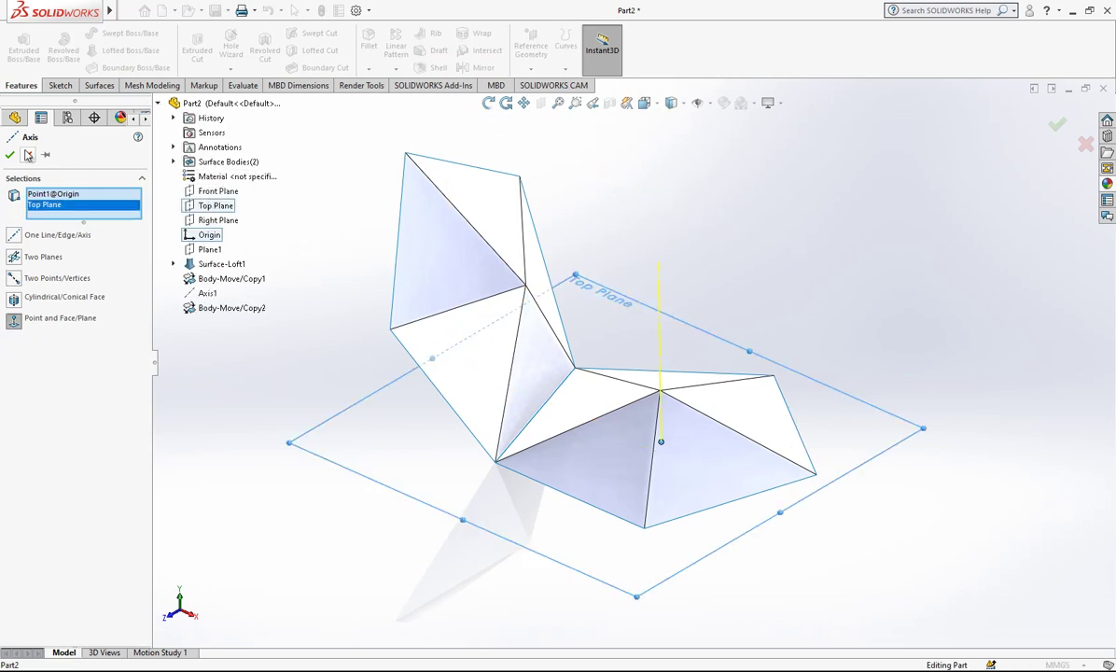
left_click(9, 155)
Step: Circular-pattern the rotated pyramid body about the vertical axis with 5 equally spaced instances over 360°
middle_click_drag(673, 423, 476, 244)
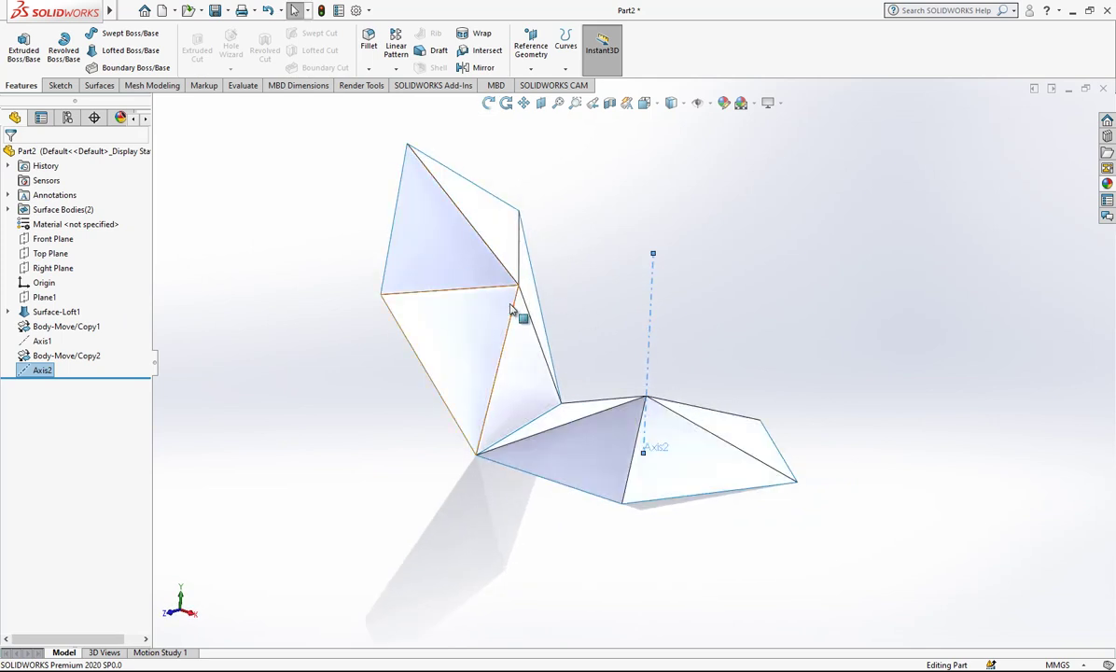
middle_click_drag(511, 309, 521, 284)
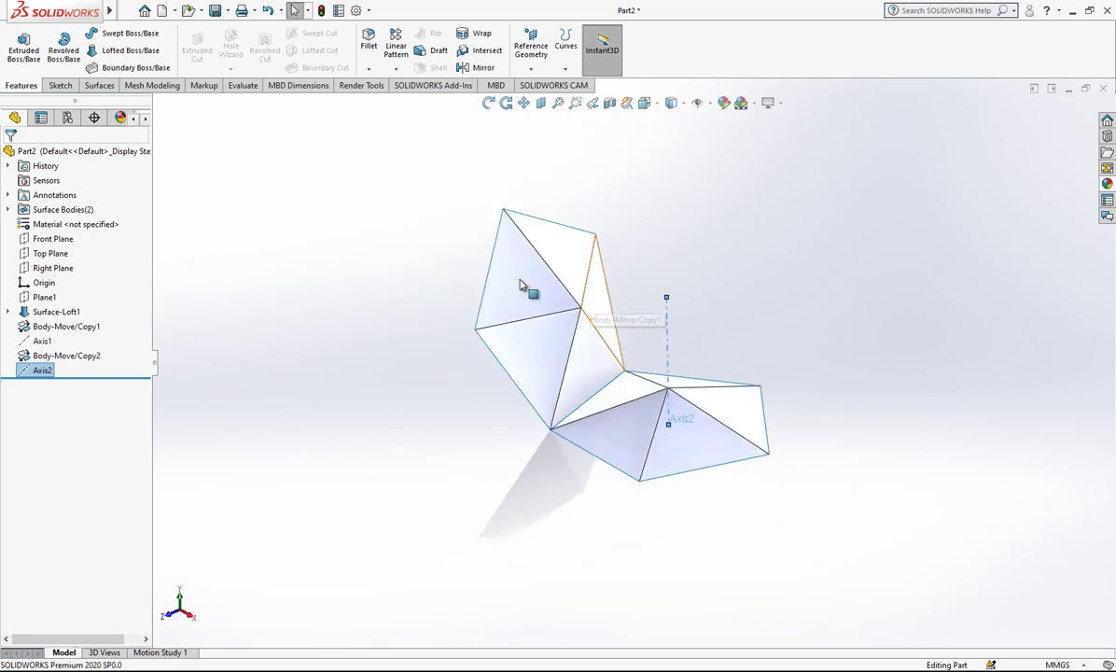
left_click(395, 68)
left_click(425, 109)
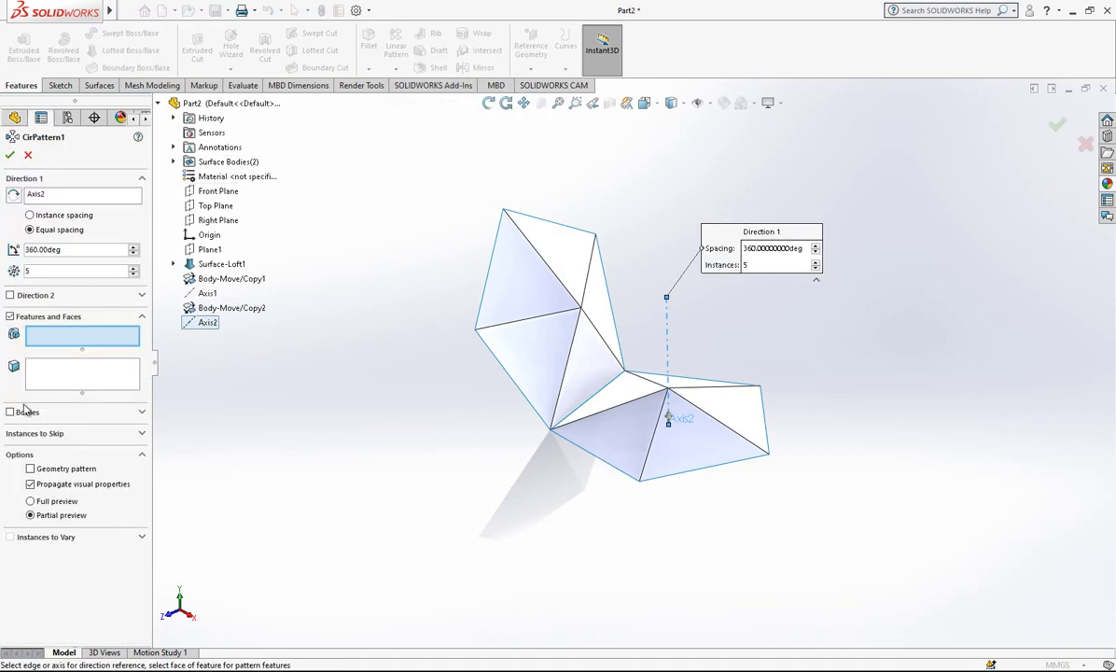
left_click(10, 412)
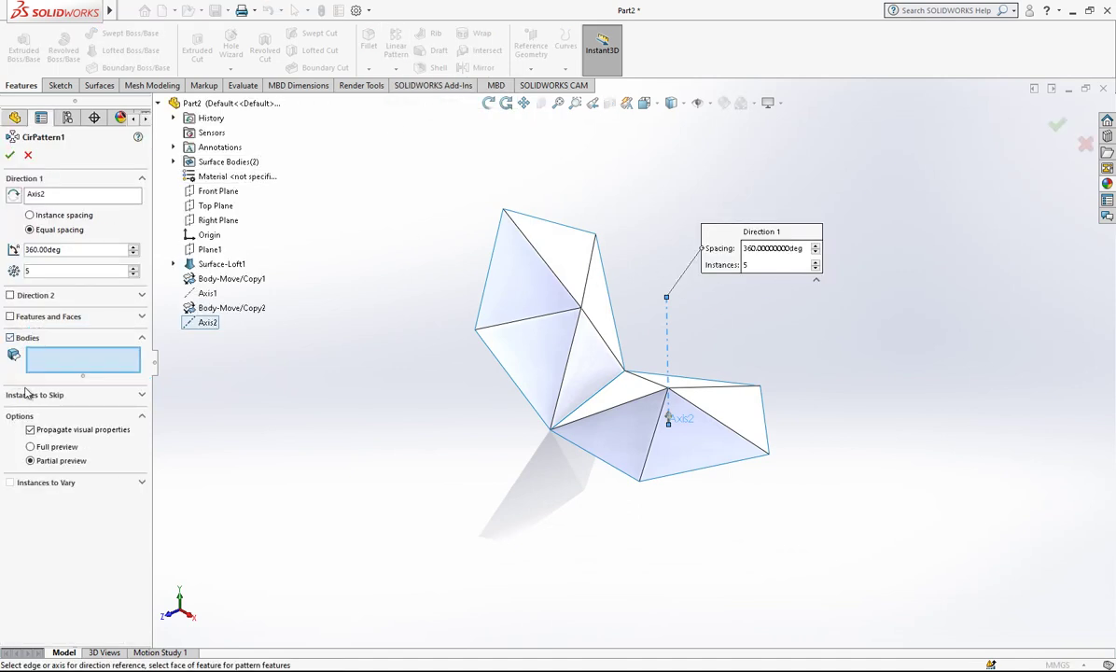
left_click(530, 312)
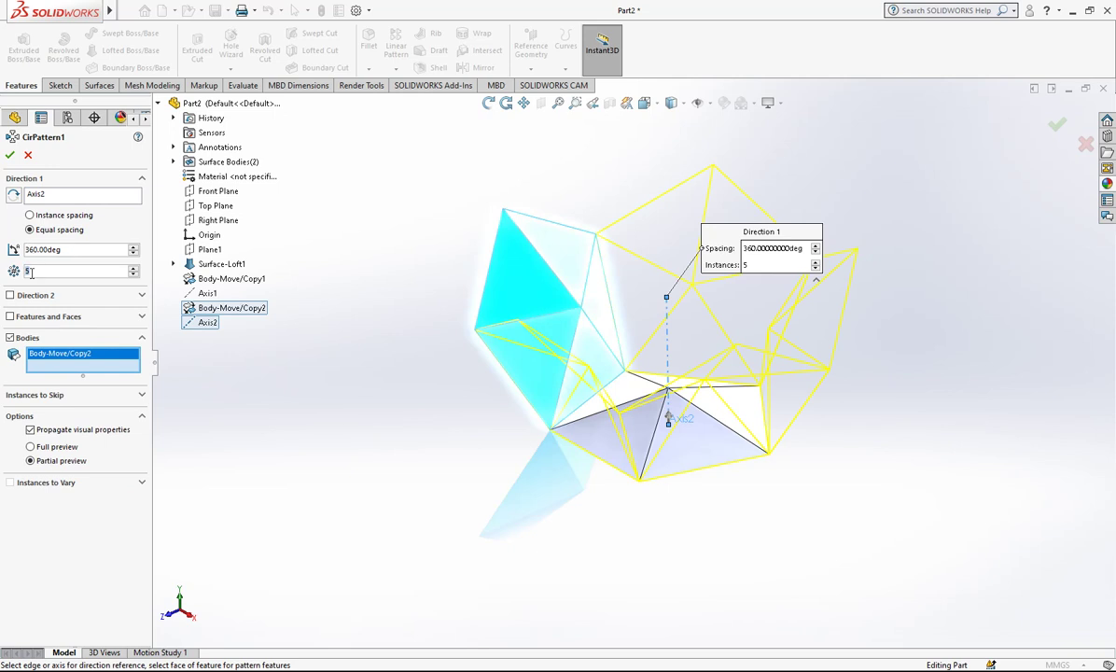
left_click(8, 156)
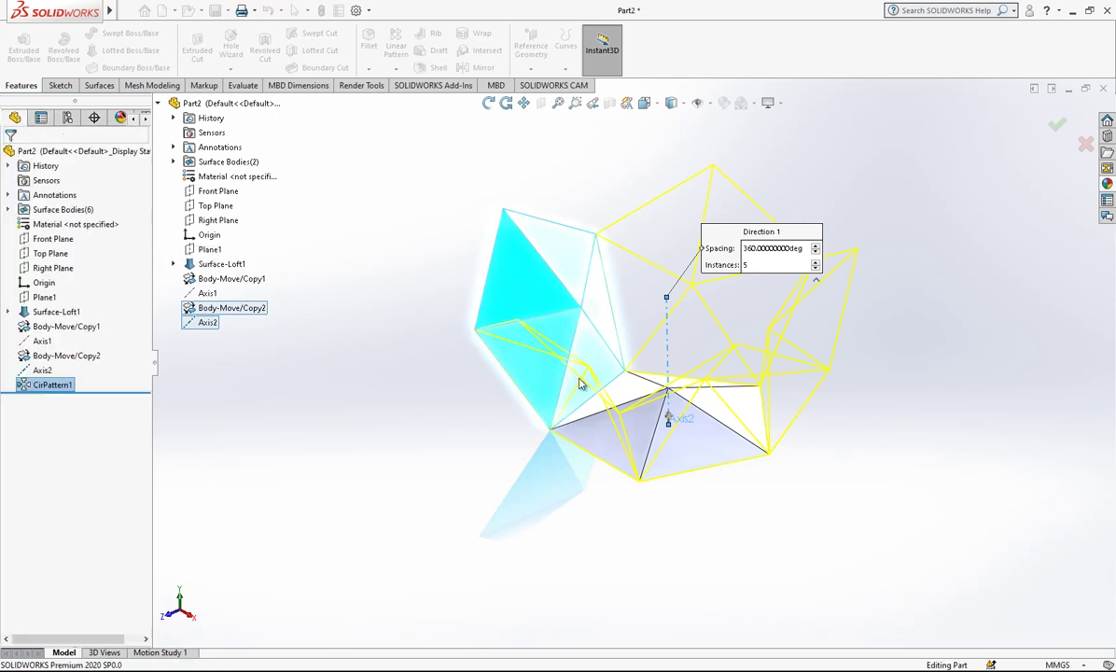
Step: Knit all six pyramid surface bodies into one surface with a 0.0025 mm knitting tolerance, leaving entities unmerged
middle_click_drag(561, 493, 447, 234)
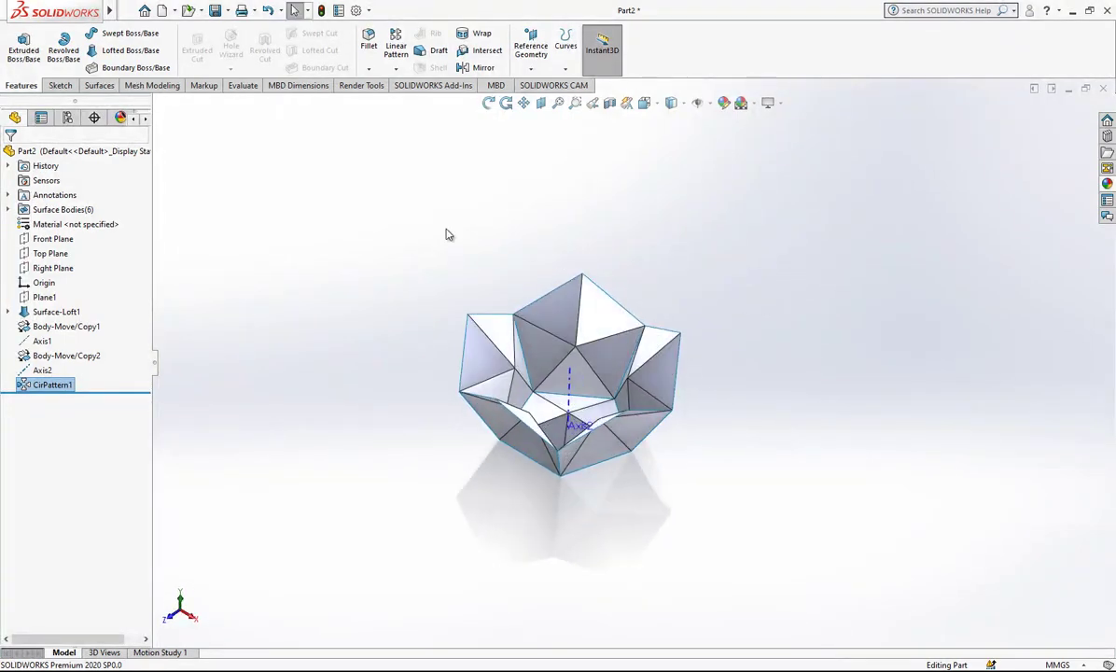
left_click(104, 86)
left_click(547, 47)
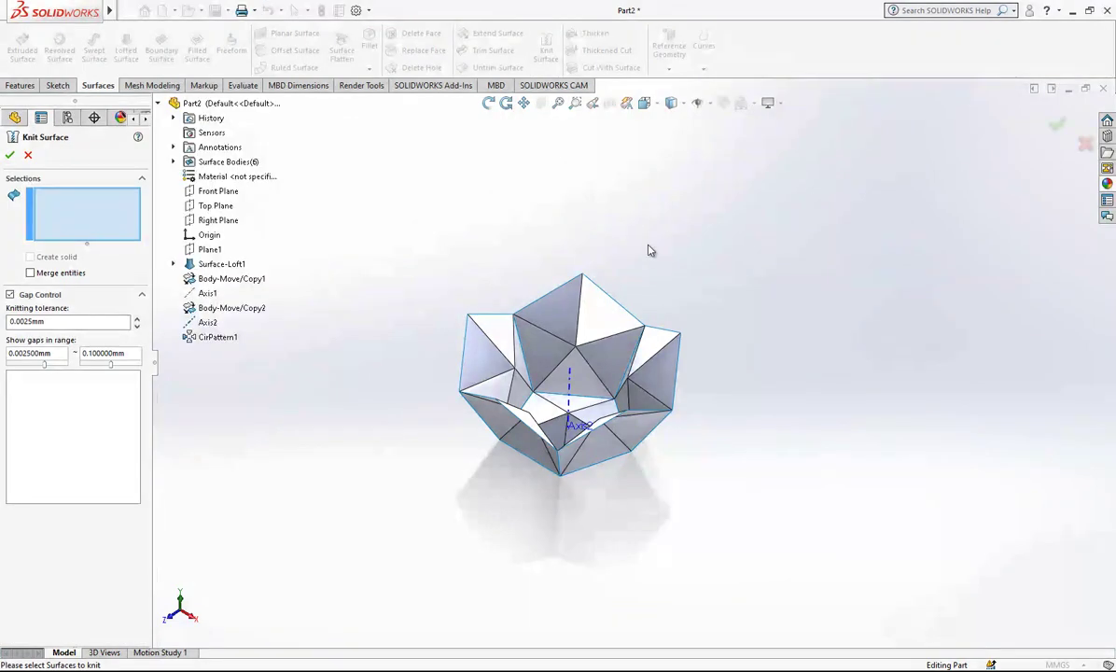
left_click_drag(743, 242, 426, 492)
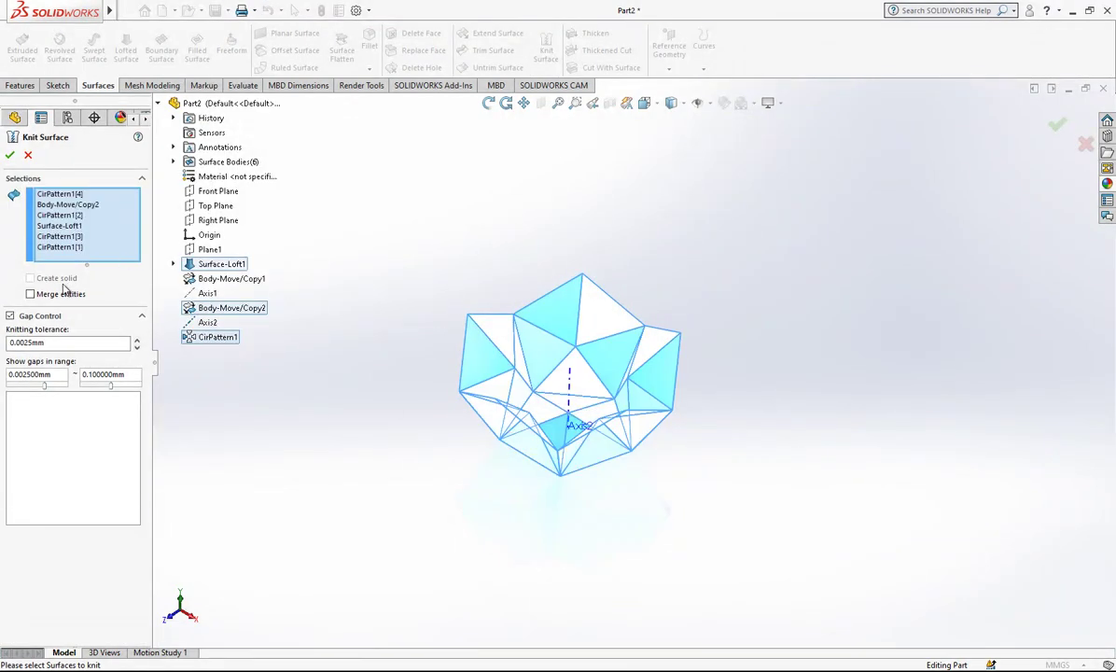
left_click(9, 154)
middle_click_drag(345, 456, 59, 202)
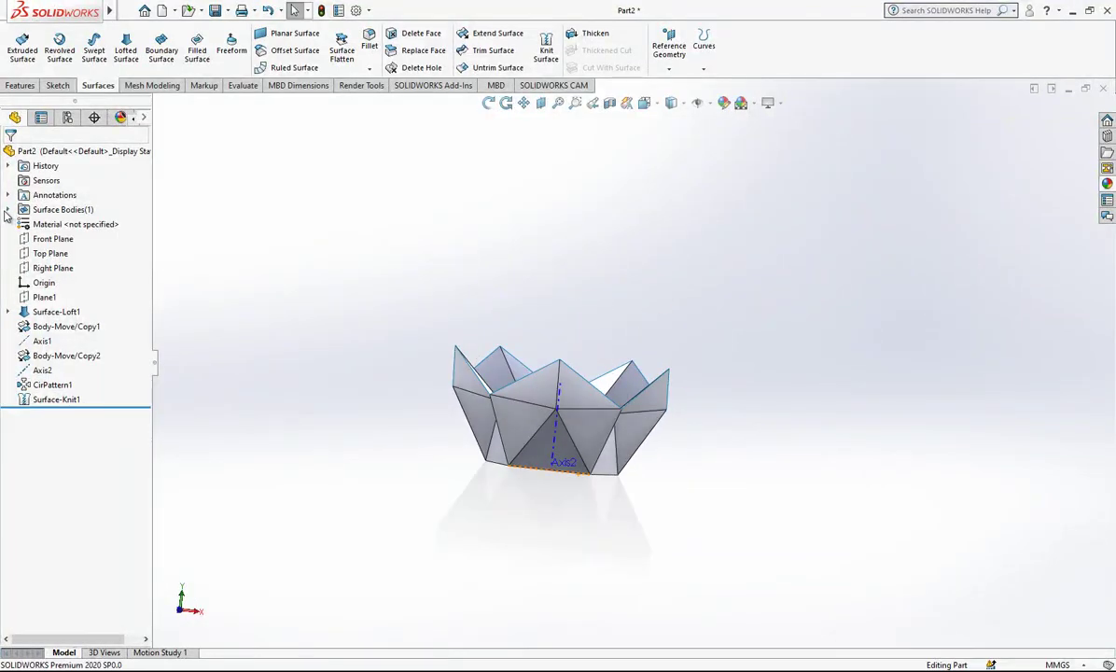
Step: Examine the part's surface bodies and check the extent of the knitted surface
left_click(7, 209)
left_click(70, 224)
middle_click_drag(538, 272, 700, 309)
key("Escape")
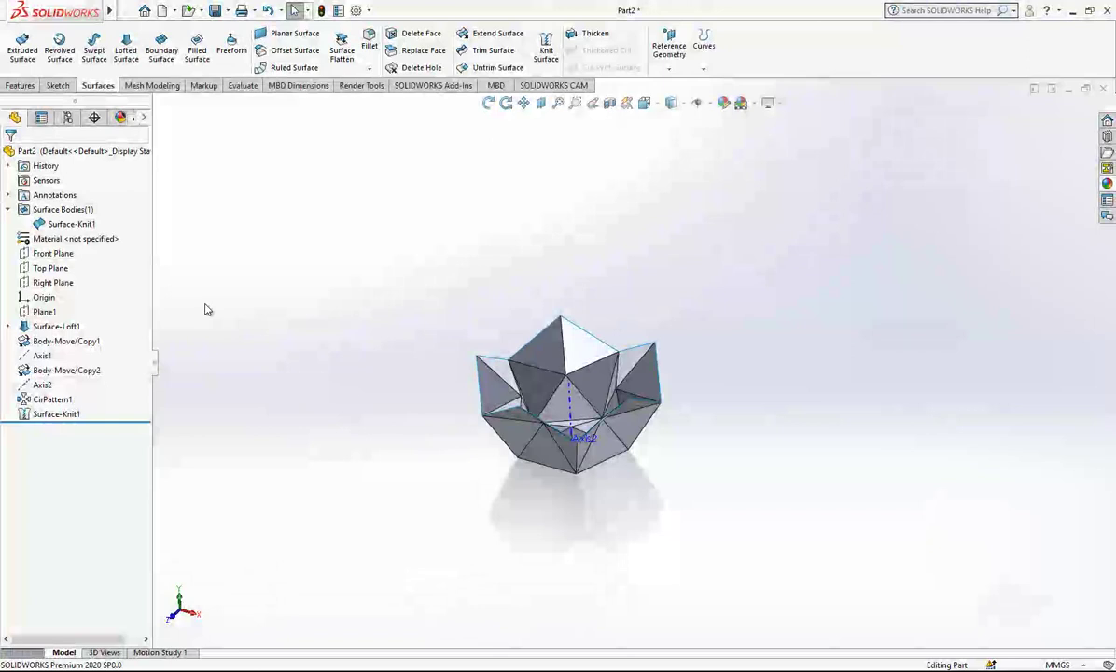
Step: Mirror the knitted surface body about the Top Plane, without knitting surfaces
left_click(55, 269)
mouse_move(598, 517)
middle_mouse_down()
mouse_move(560, 447)
mouse_move(598, 410)
mouse_move(597, 494)
middle_mouse_up()
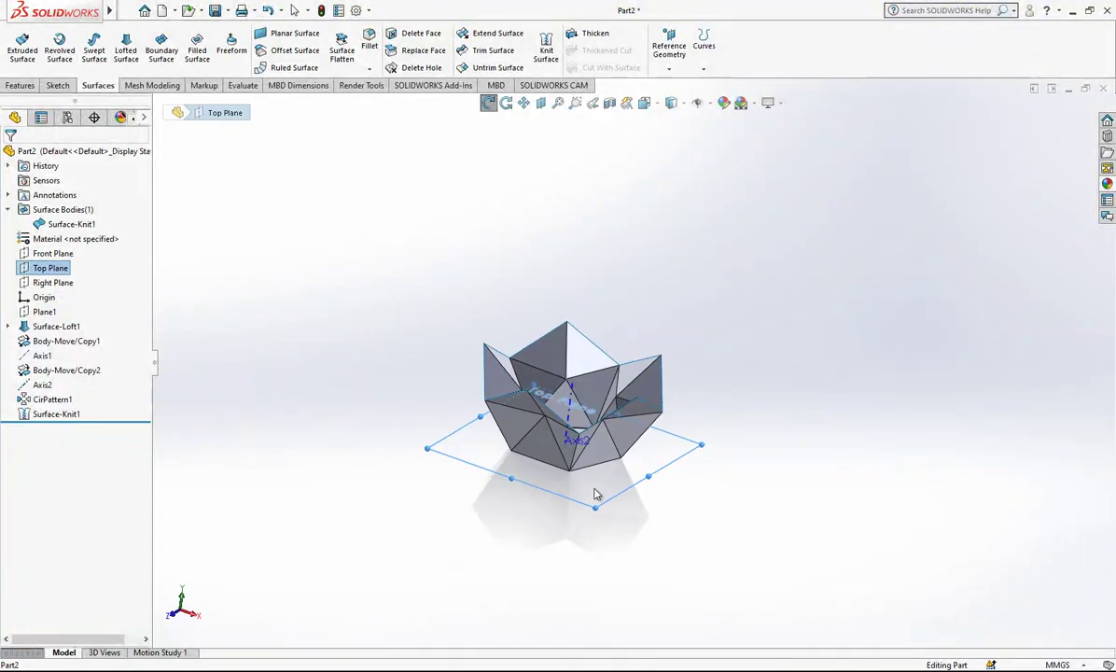
left_click(20, 85)
left_click(478, 67)
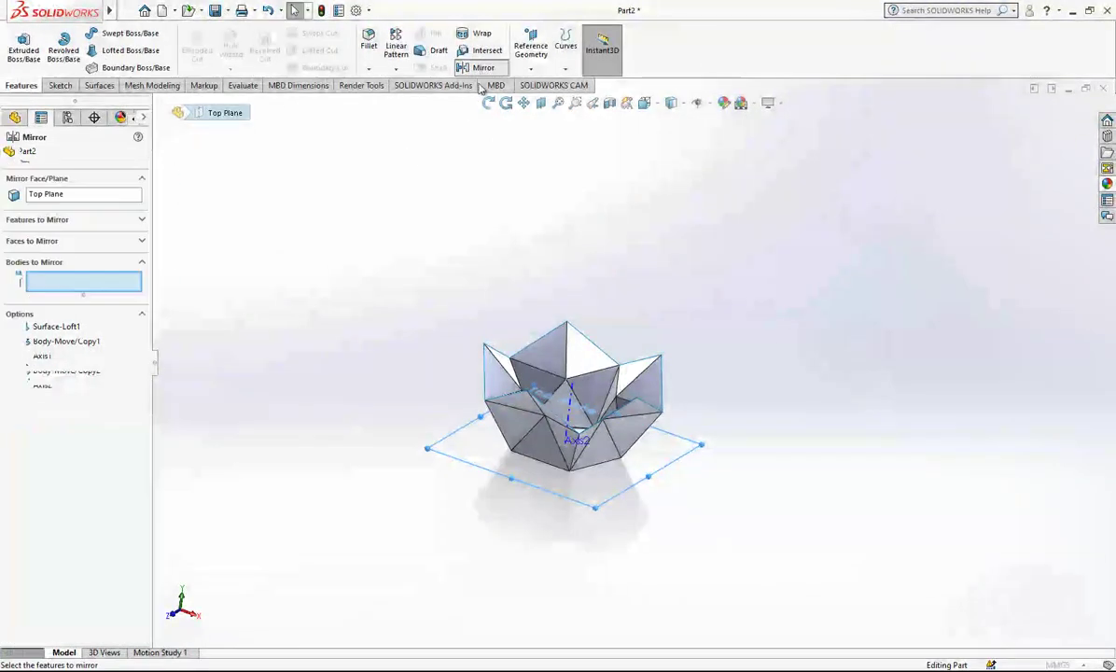
left_click(555, 360)
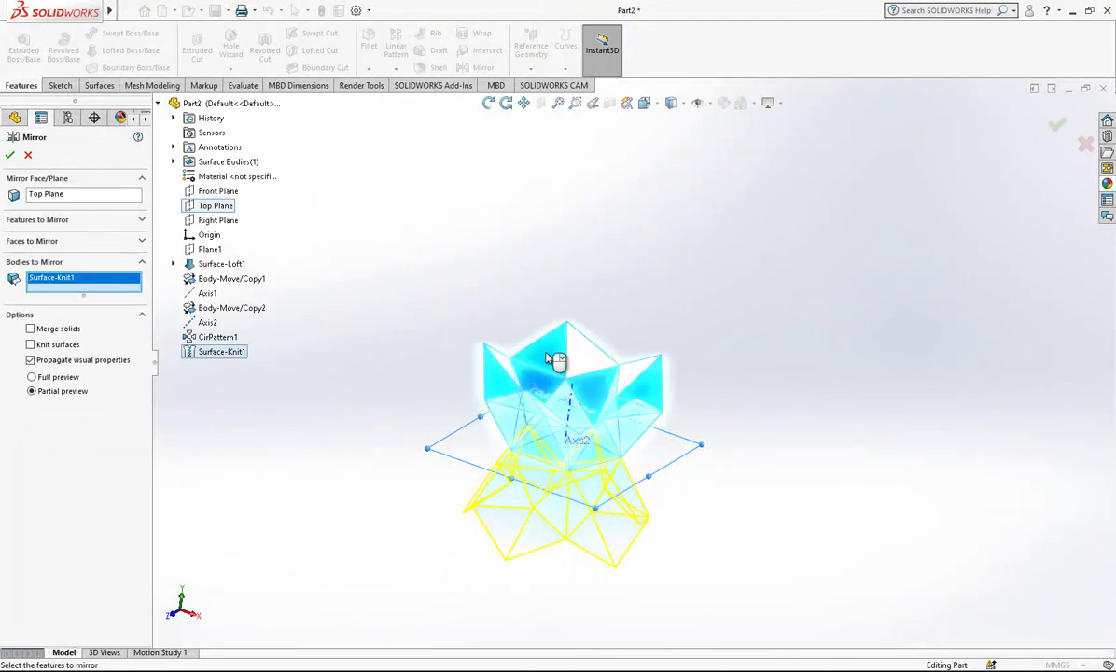
key("Return")
mouse_move(737, 316)
middle_mouse_down()
mouse_move(628, 455)
mouse_move(692, 336)
mouse_move(616, 427)
mouse_move(562, 434)
middle_mouse_up()
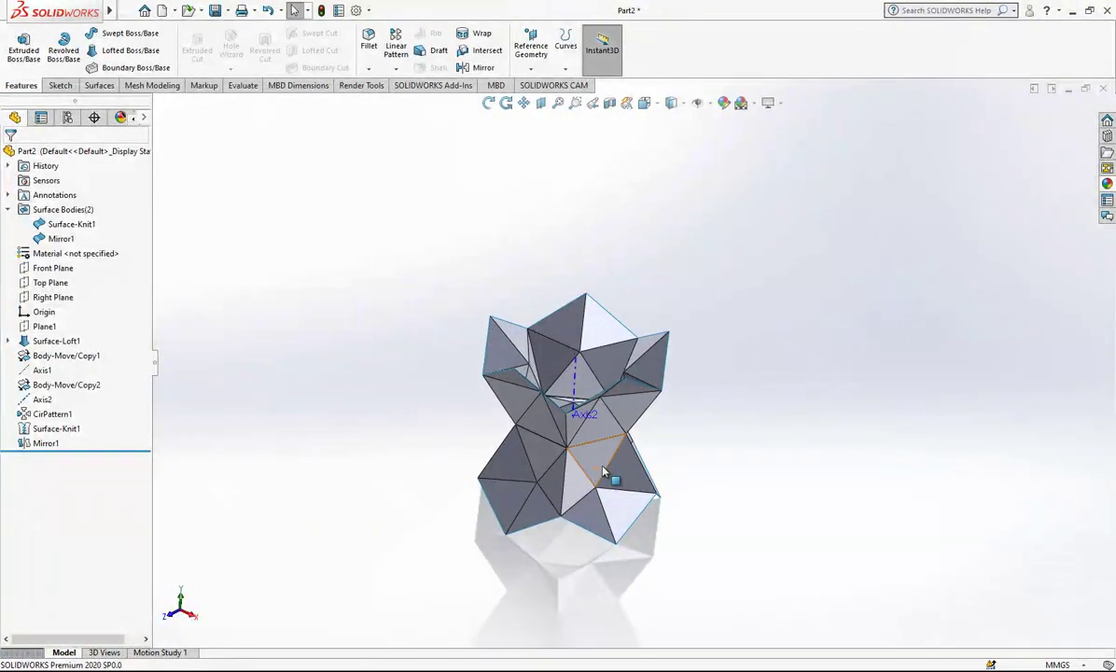
left_click(43, 444)
left_click(391, 374)
middle_click_drag(391, 373, 563, 309)
scroll(576, 329, "down", 3)
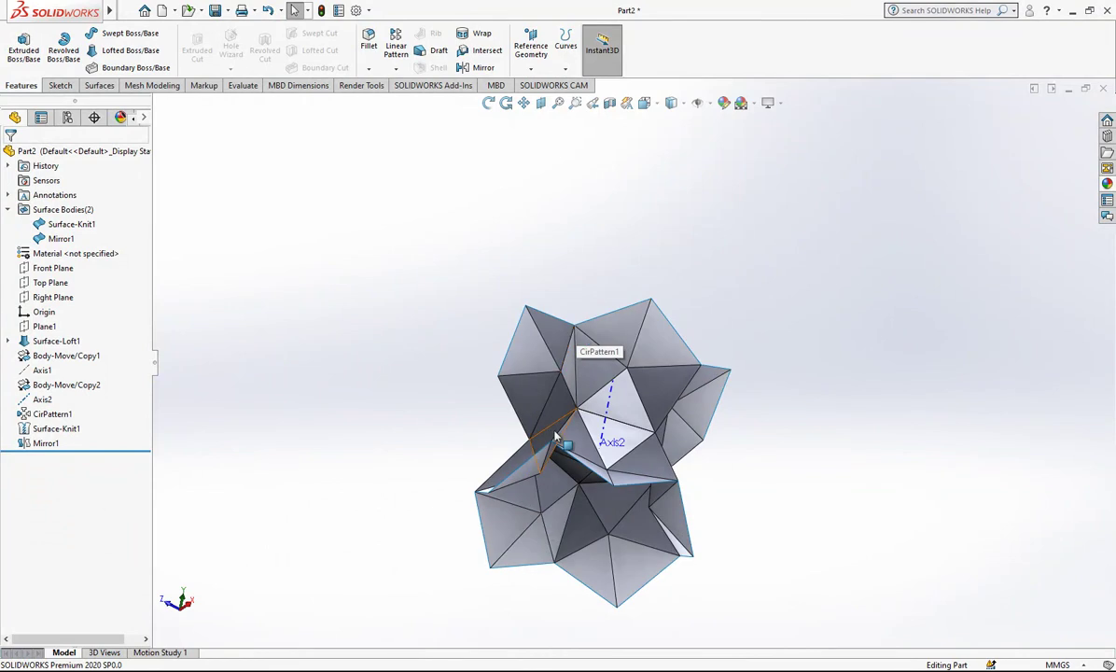
middle_click_drag(555, 436, 377, 433)
right_click(347, 270)
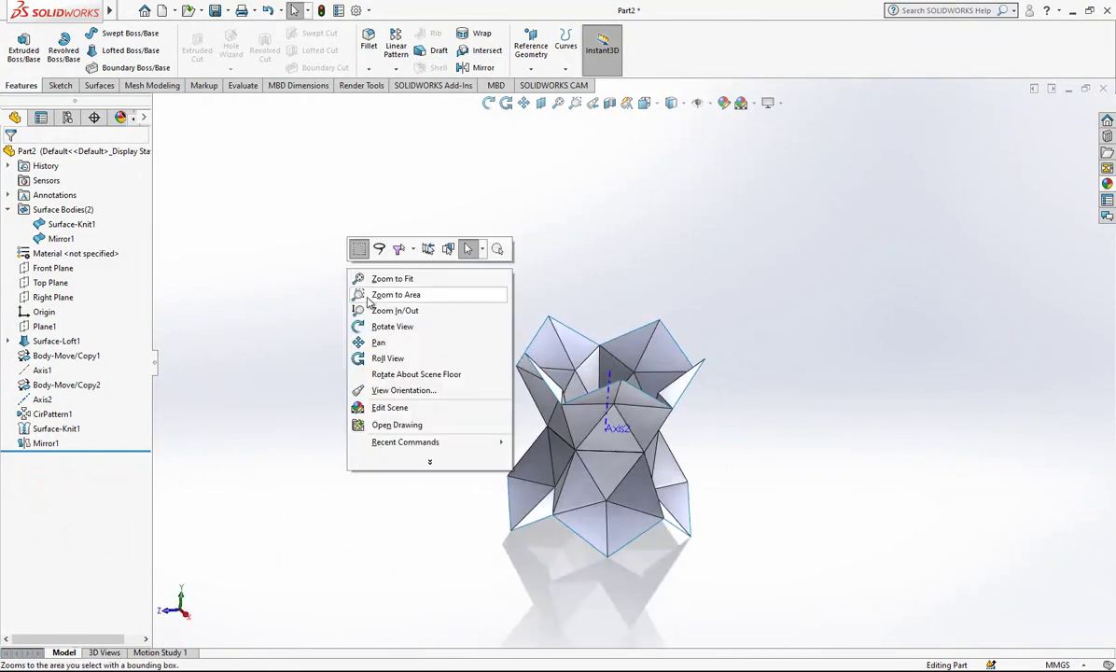
mouse_move(433, 444)
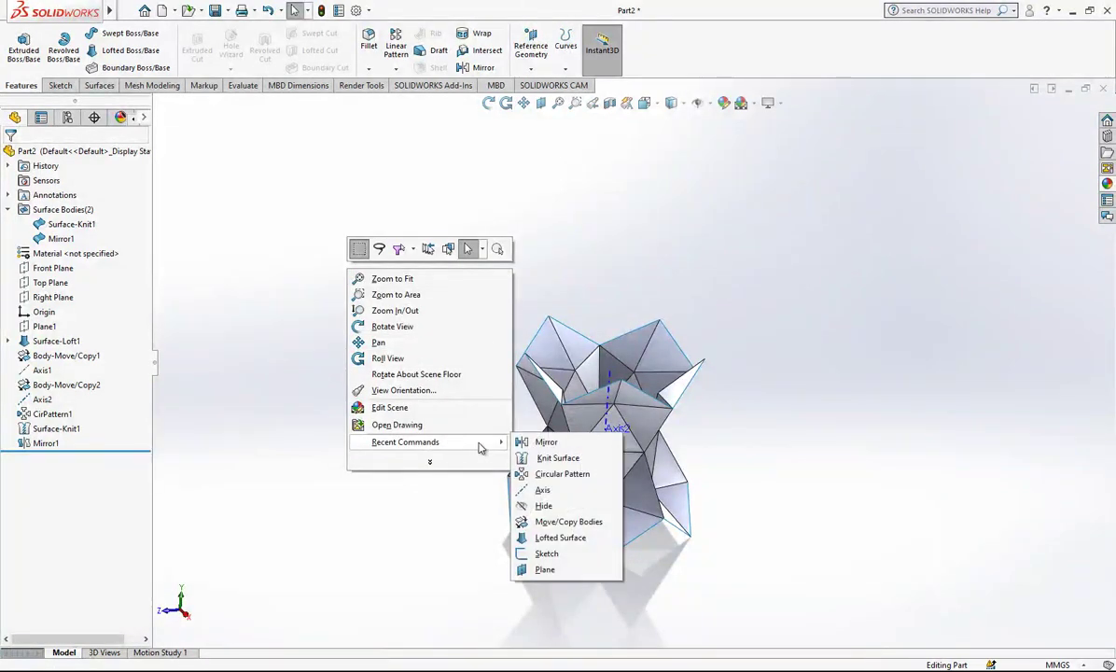
left_click(558, 521)
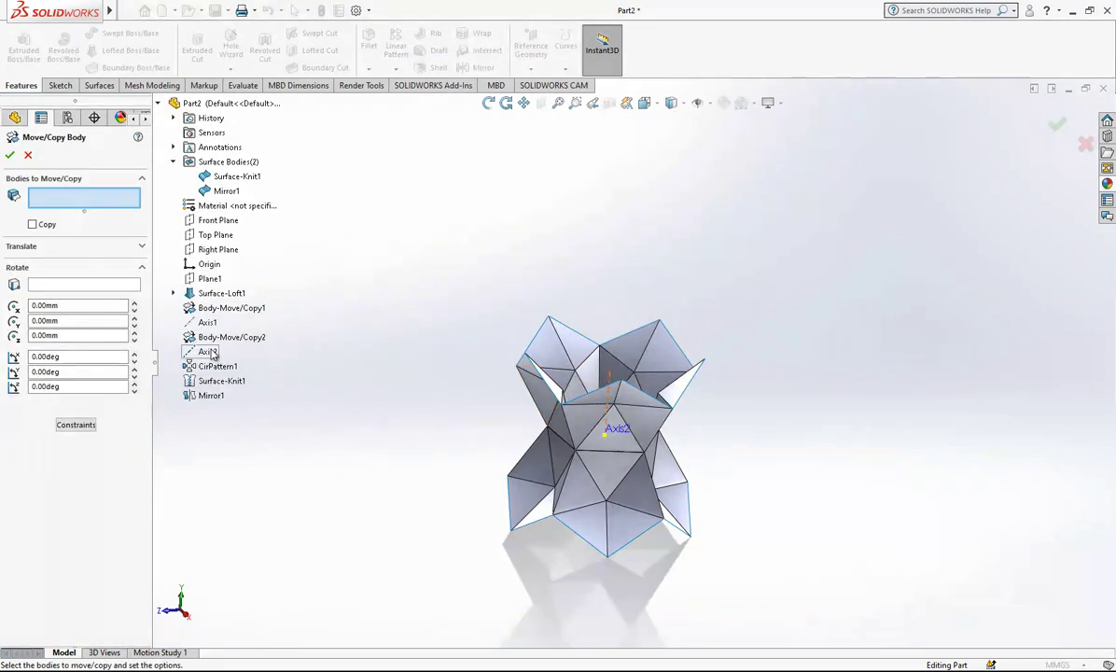
left_click(612, 390)
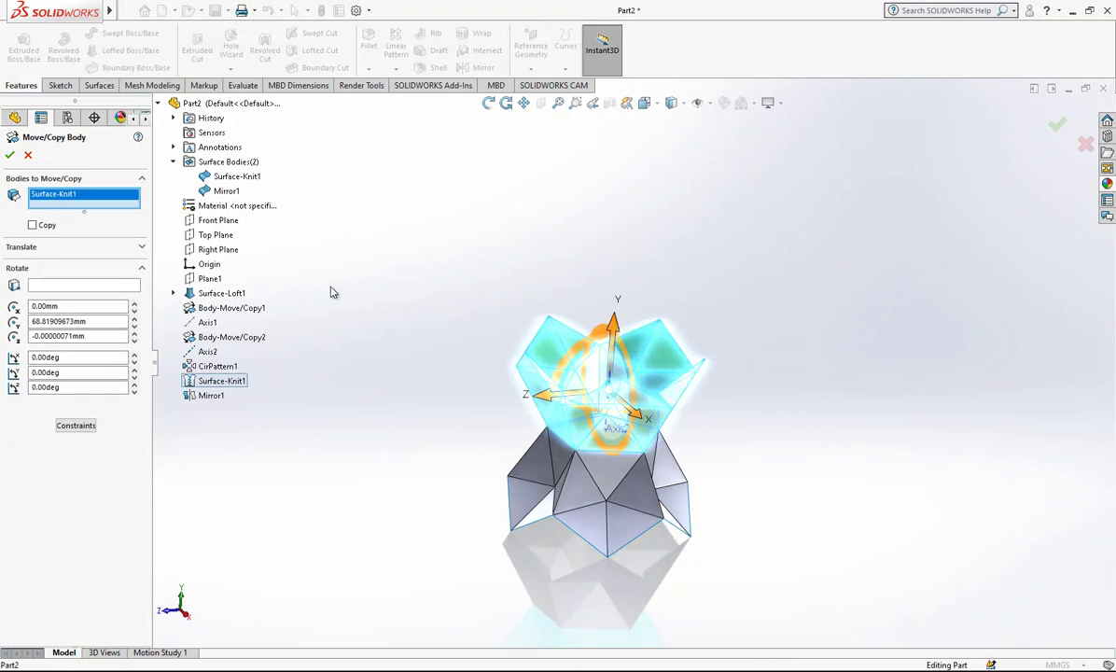
key("Escape")
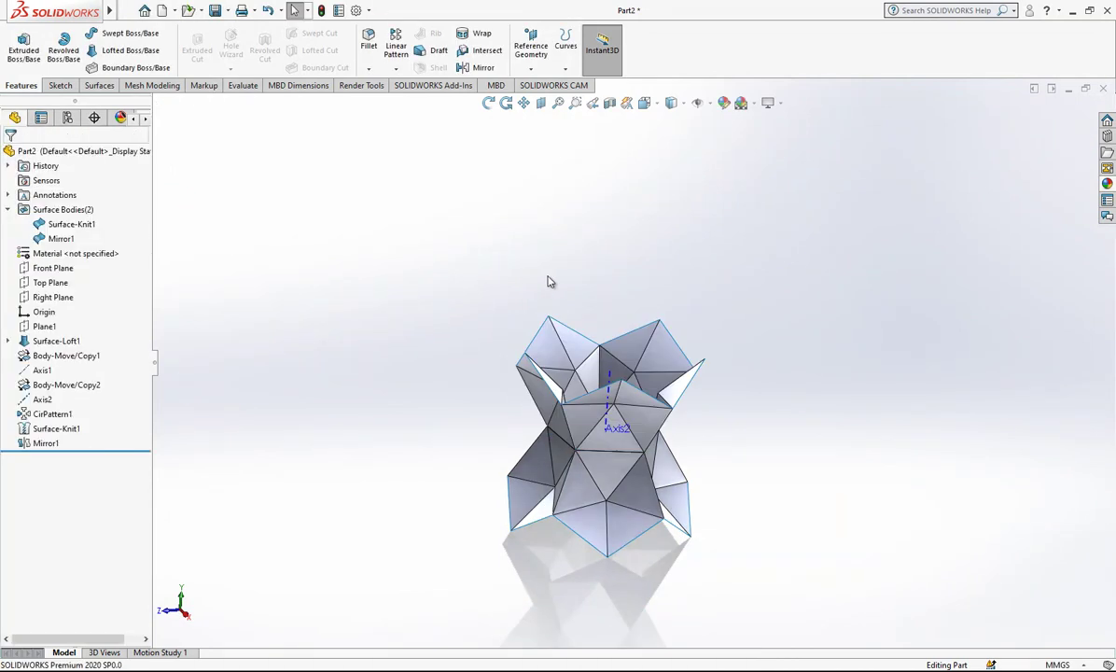
Step: Rotate the mirrored surface body by 360/10 (36°) about the vertical reference axis, without making a copy
right_click(453, 182)
mouse_move(553, 356)
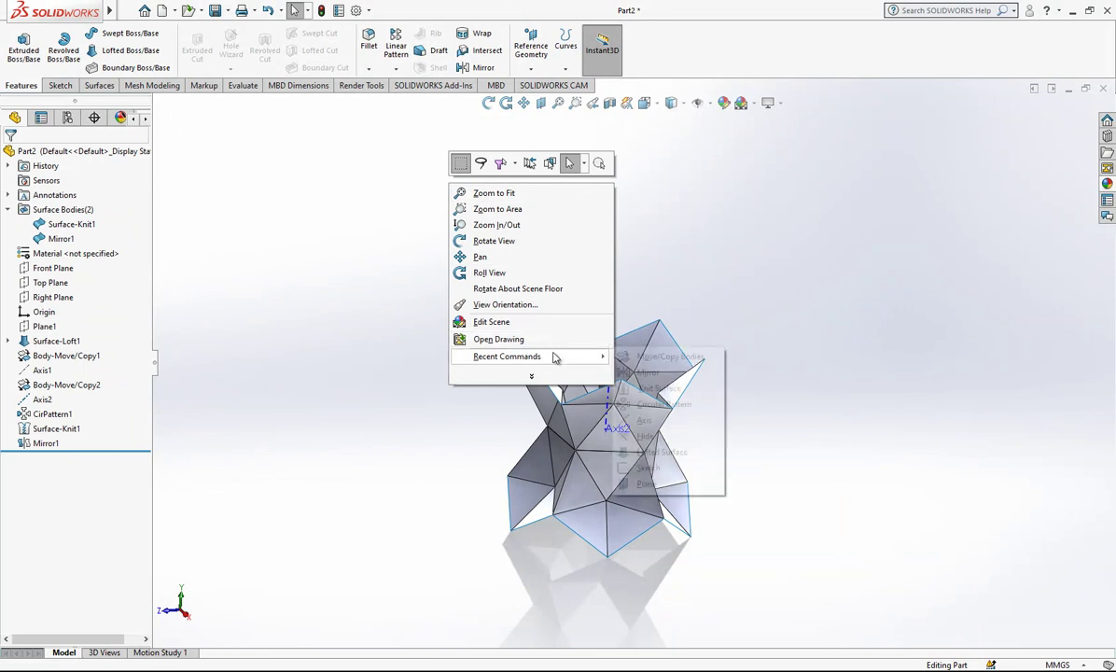
left_click(630, 357)
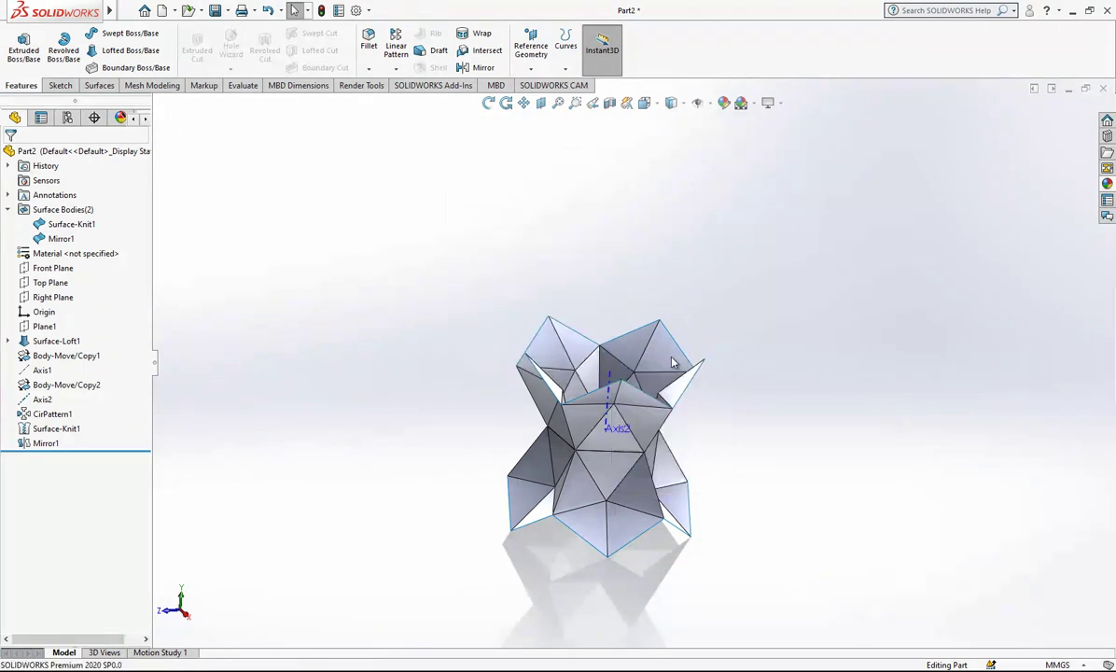
left_click(47, 285)
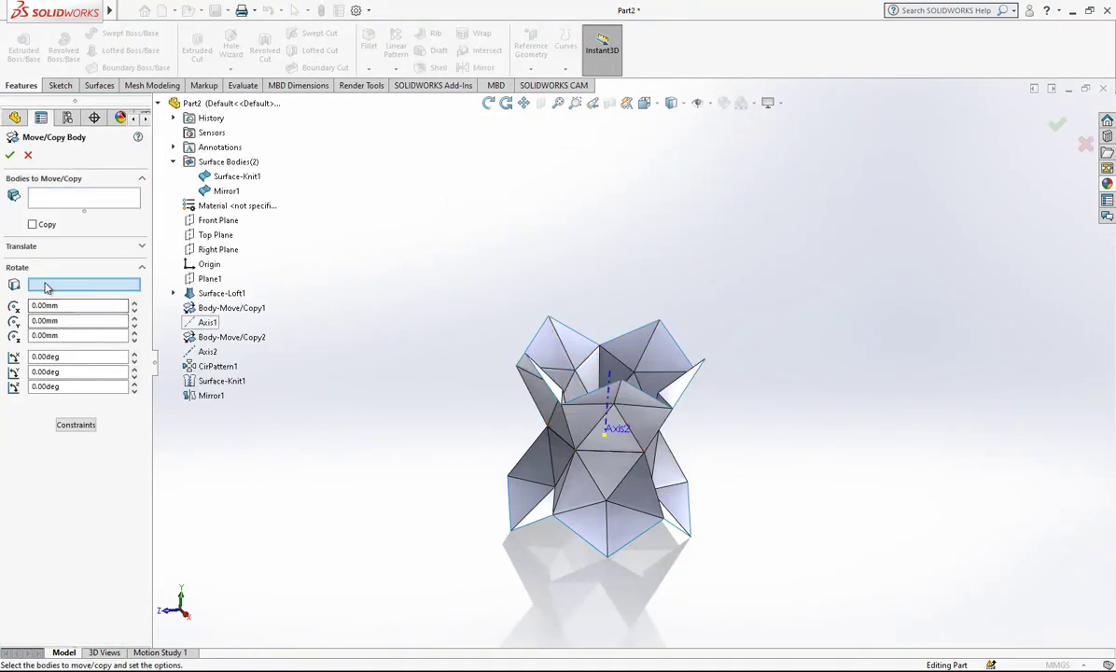
left_click(609, 379)
left_click(77, 198)
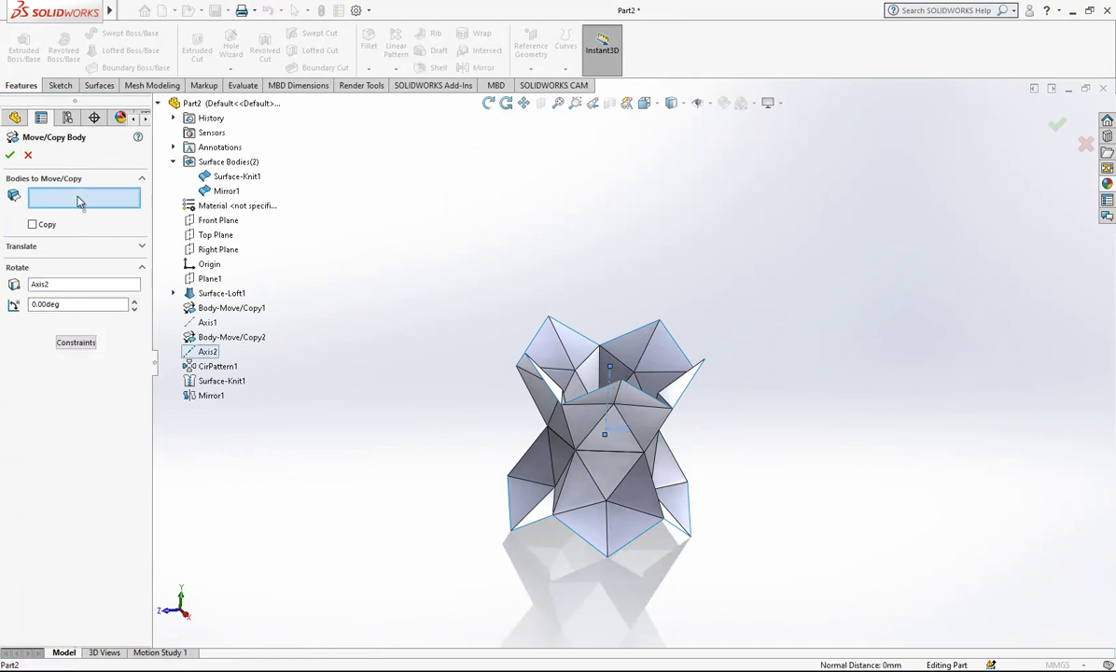
left_click(546, 472)
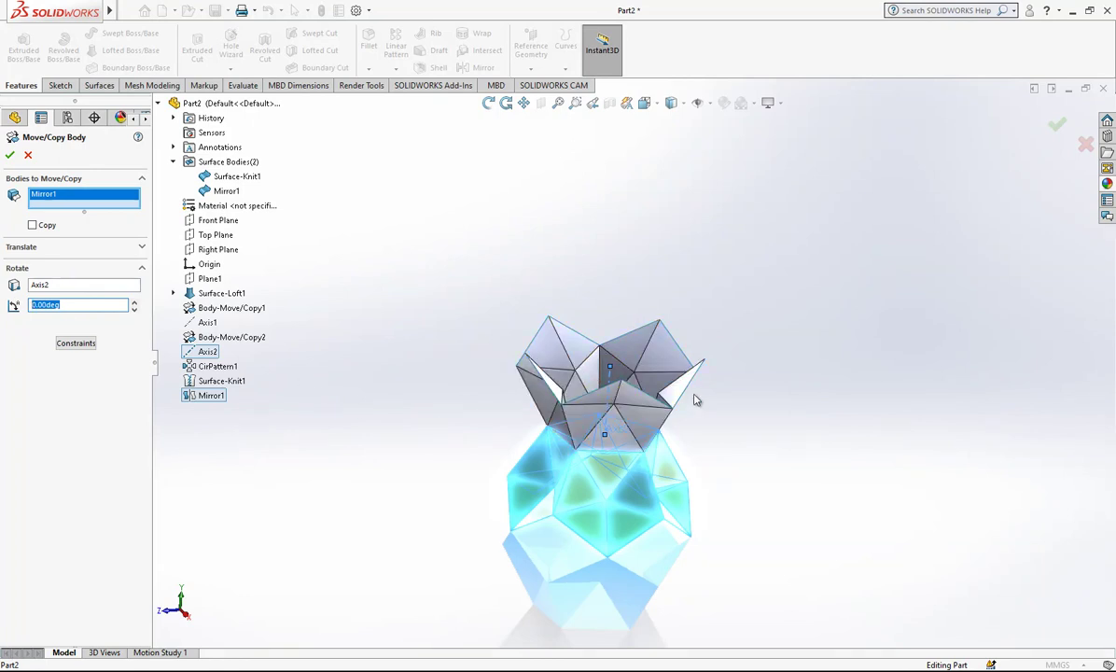
middle_click_drag(591, 445, 653, 462)
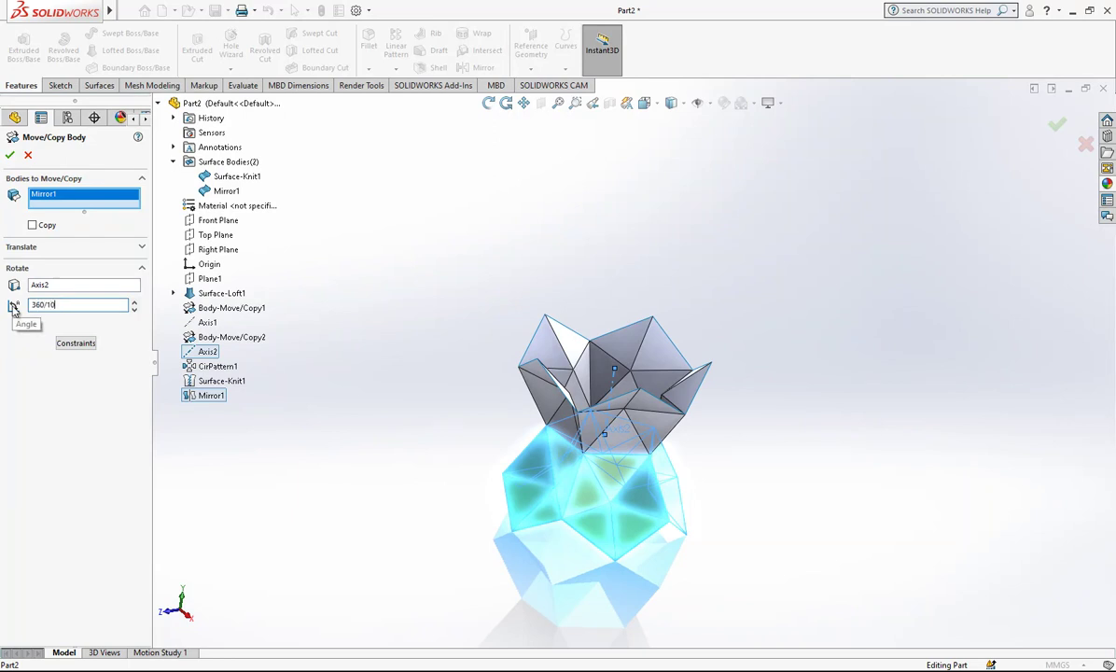
key("Return")
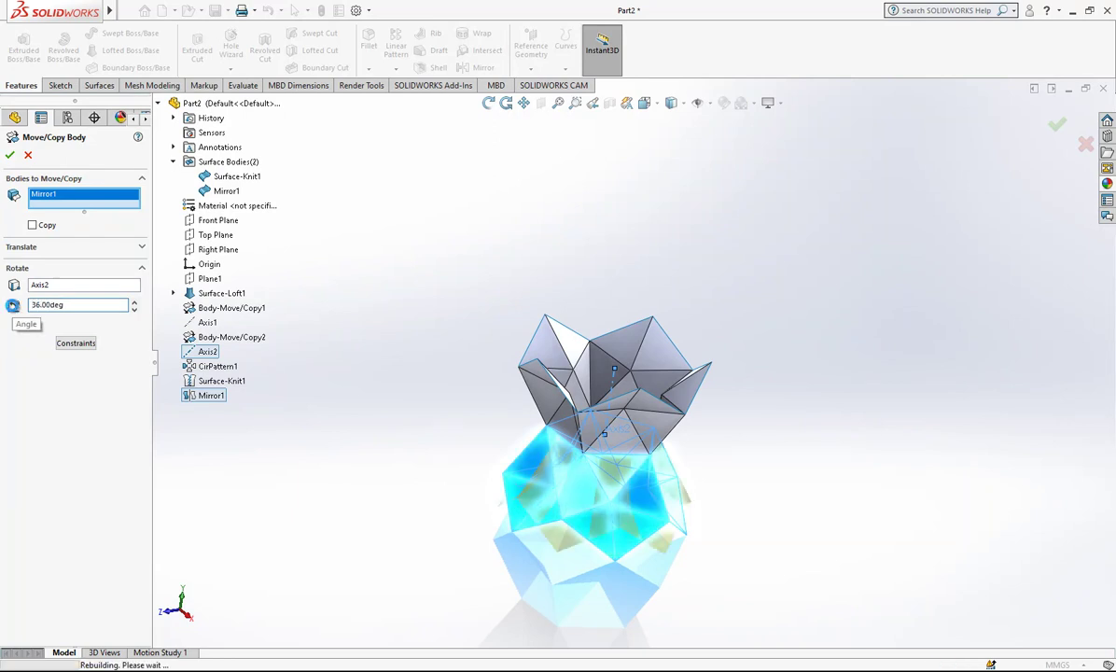
middle_click_drag(518, 499, 569, 534)
Step: Translate the rotated mirrored body from one of its outer rim vertices to the matching rim vertex of the upper knitted surface
right_click(239, 266)
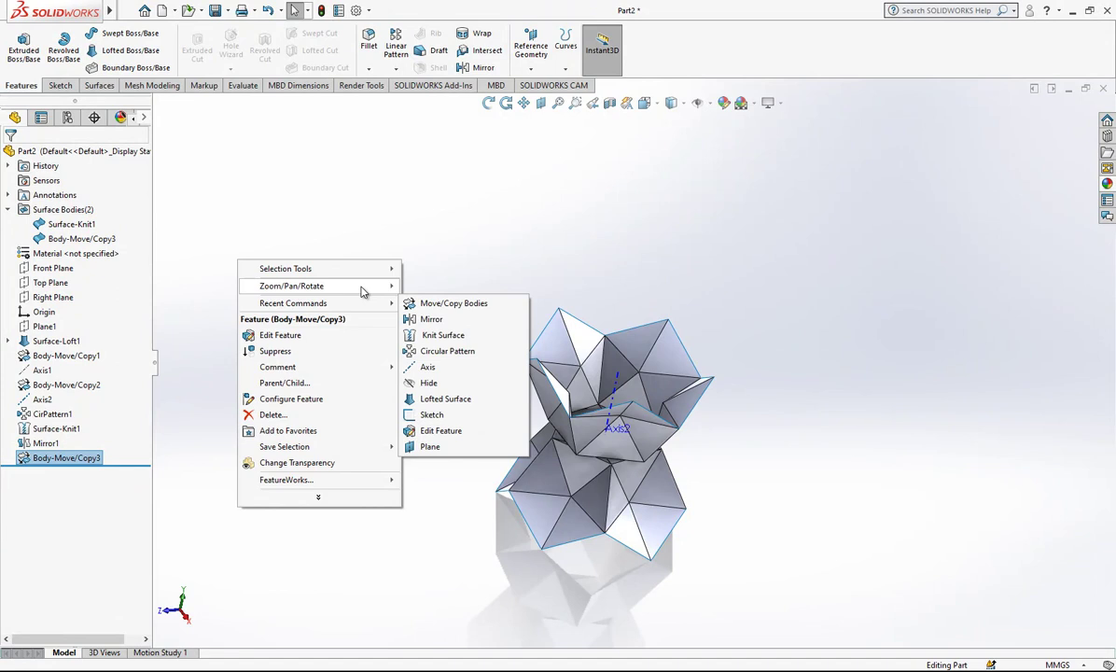
mouse_move(362, 289)
left_click(448, 300)
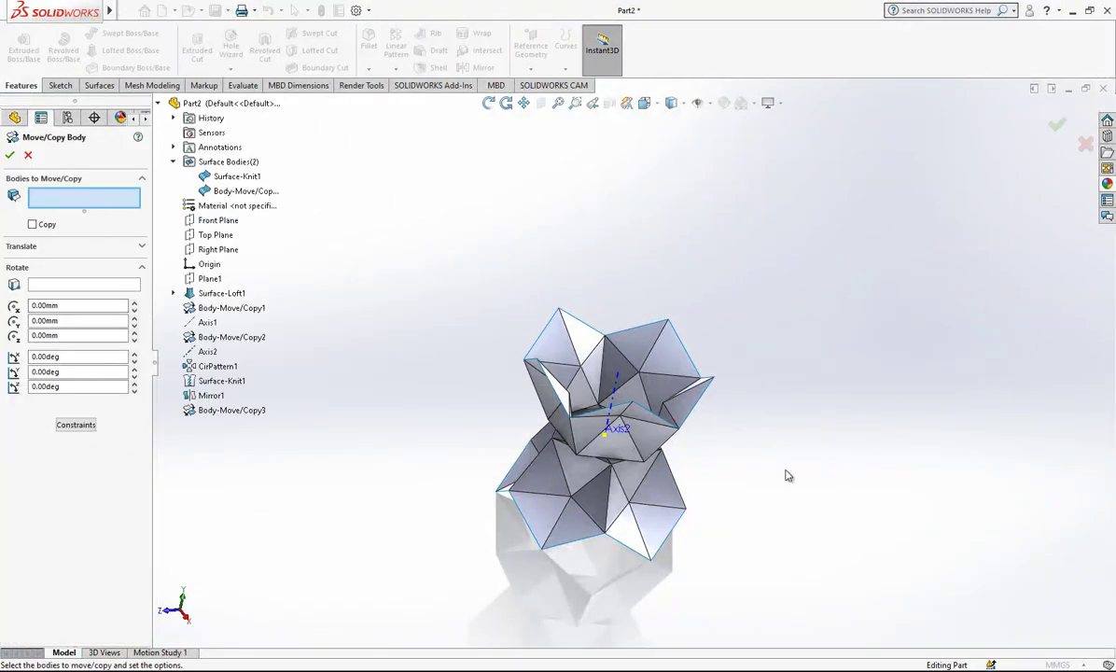
left_click(641, 513)
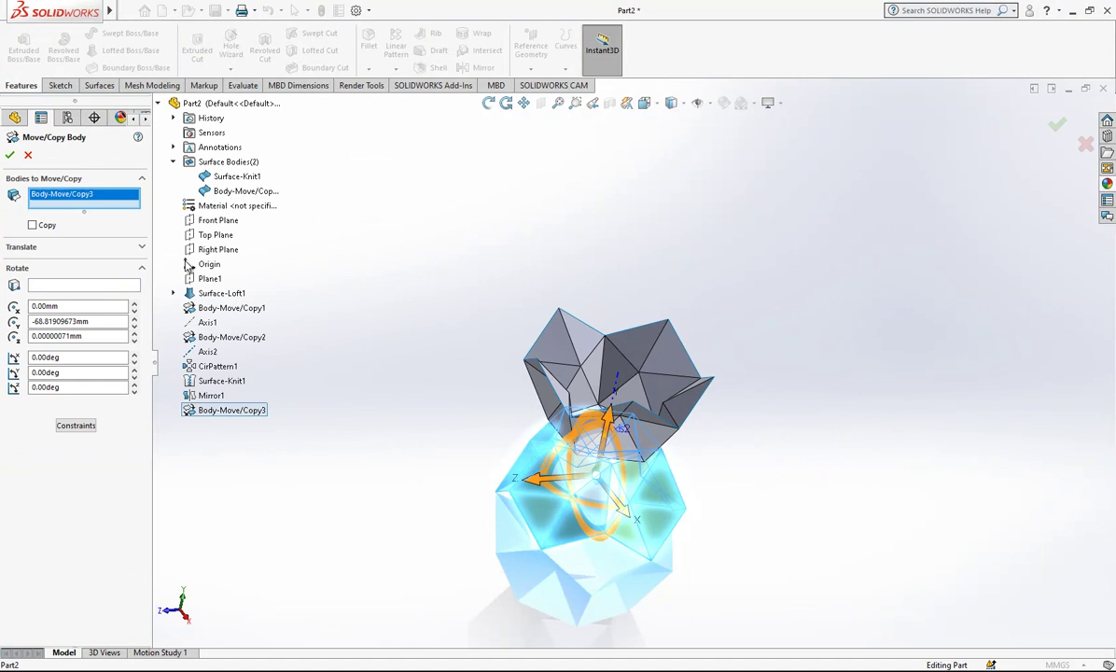
left_click(38, 247)
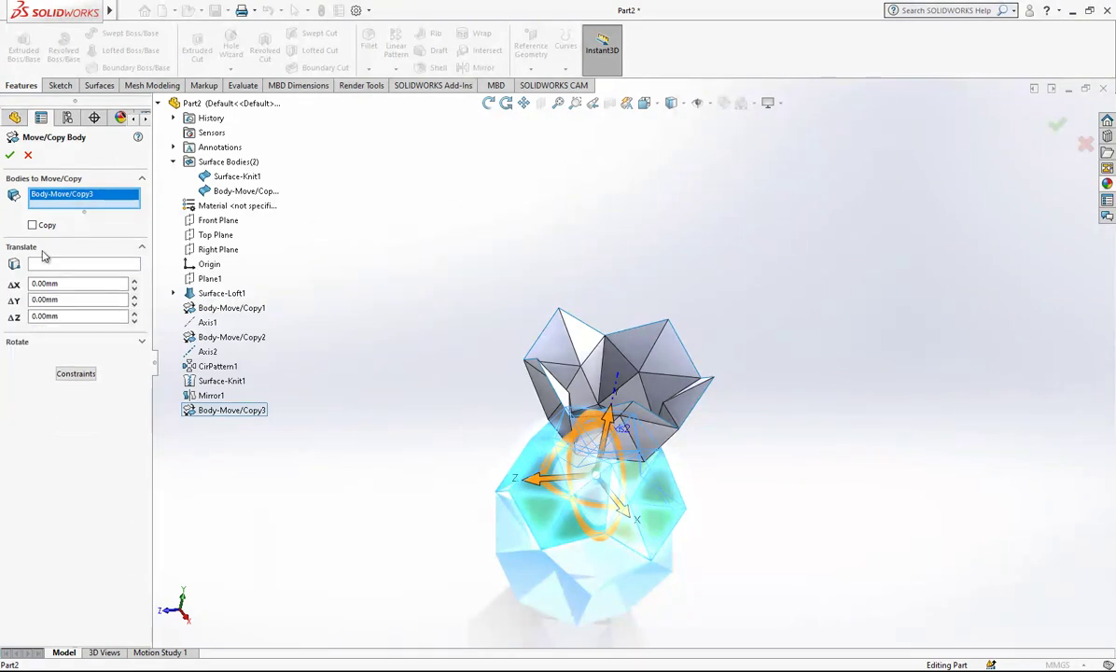
left_click(543, 552)
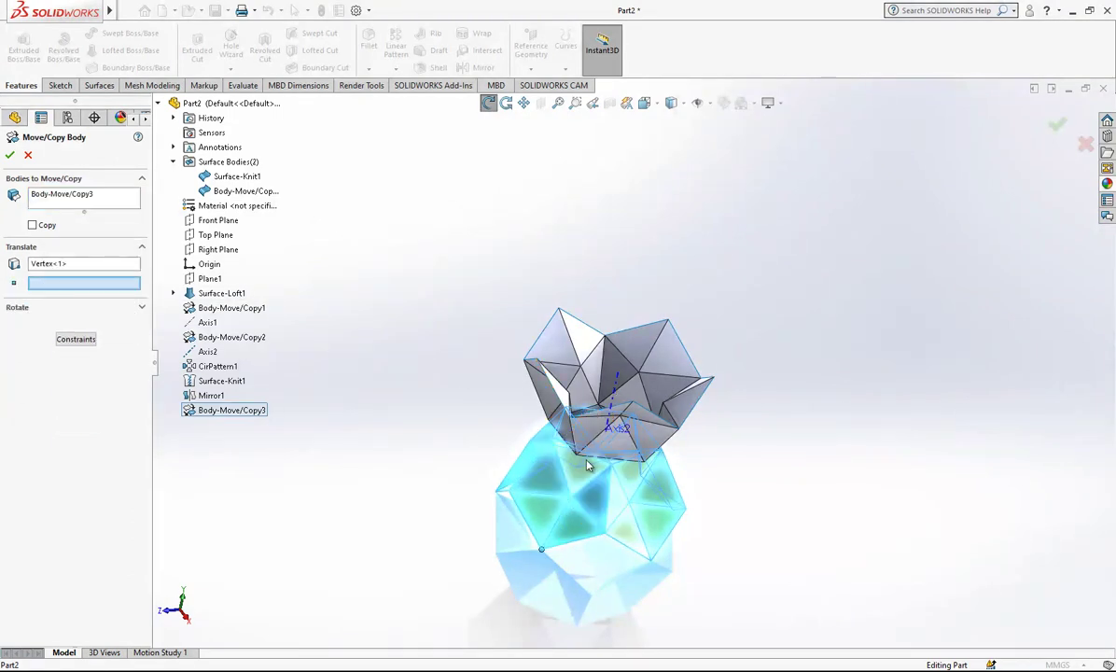
middle_click_drag(587, 465, 573, 366)
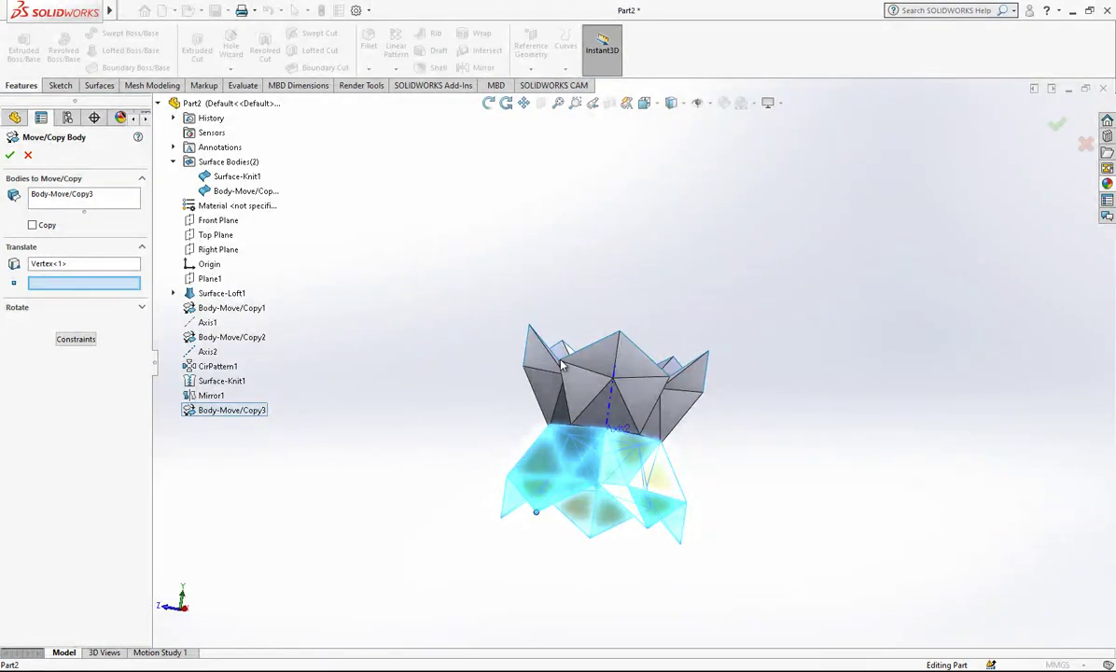
left_click(557, 363)
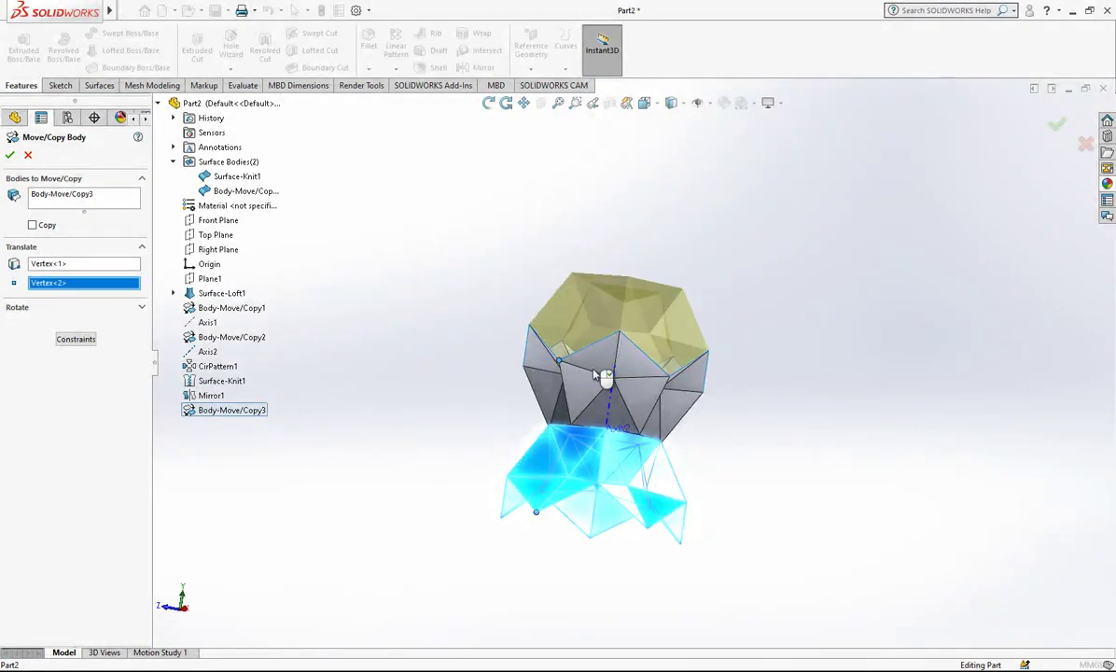
mouse_move(597, 374)
middle_mouse_down()
mouse_move(633, 526)
mouse_move(688, 441)
mouse_move(673, 510)
mouse_move(617, 377)
mouse_move(653, 377)
mouse_move(615, 392)
middle_mouse_up()
key("Return")
Step: Knit the two surface bodies into a closed solid with a 0.0025 mm knitting tolerance and solid creation enabled
left_click(58, 85)
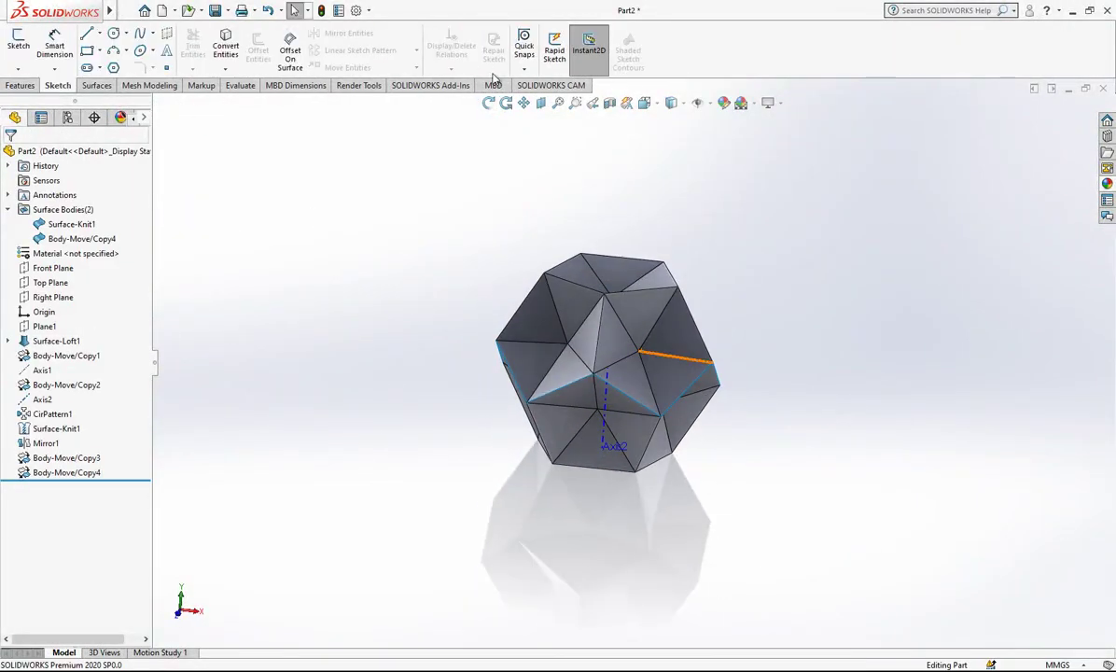
left_click(99, 85)
left_click(545, 49)
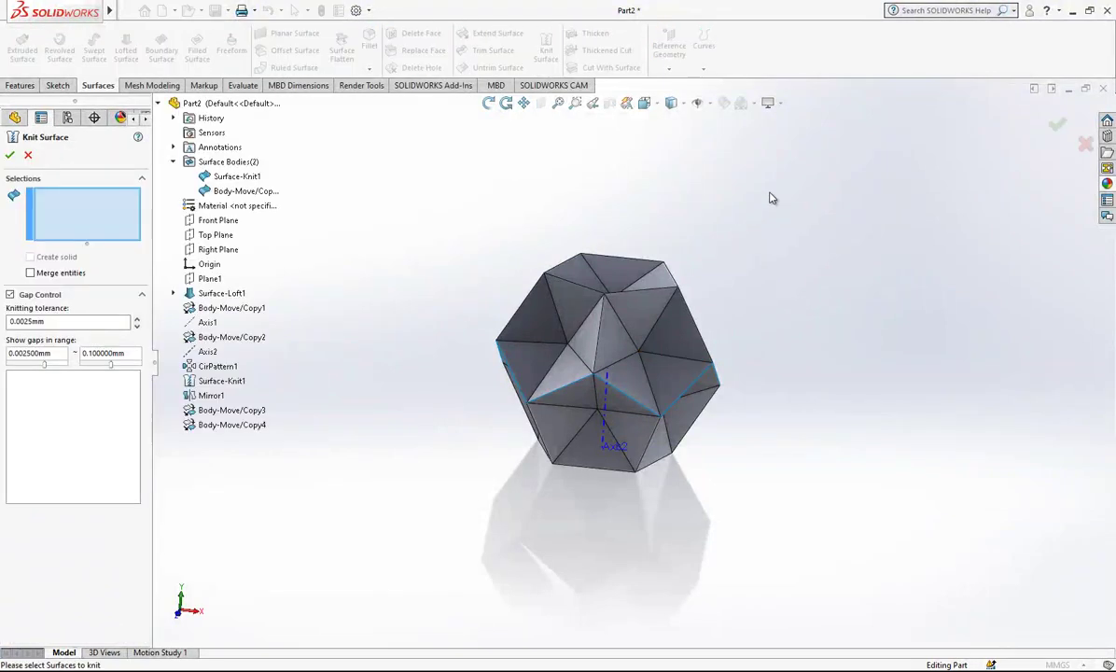
left_click_drag(1007, 121, 452, 548)
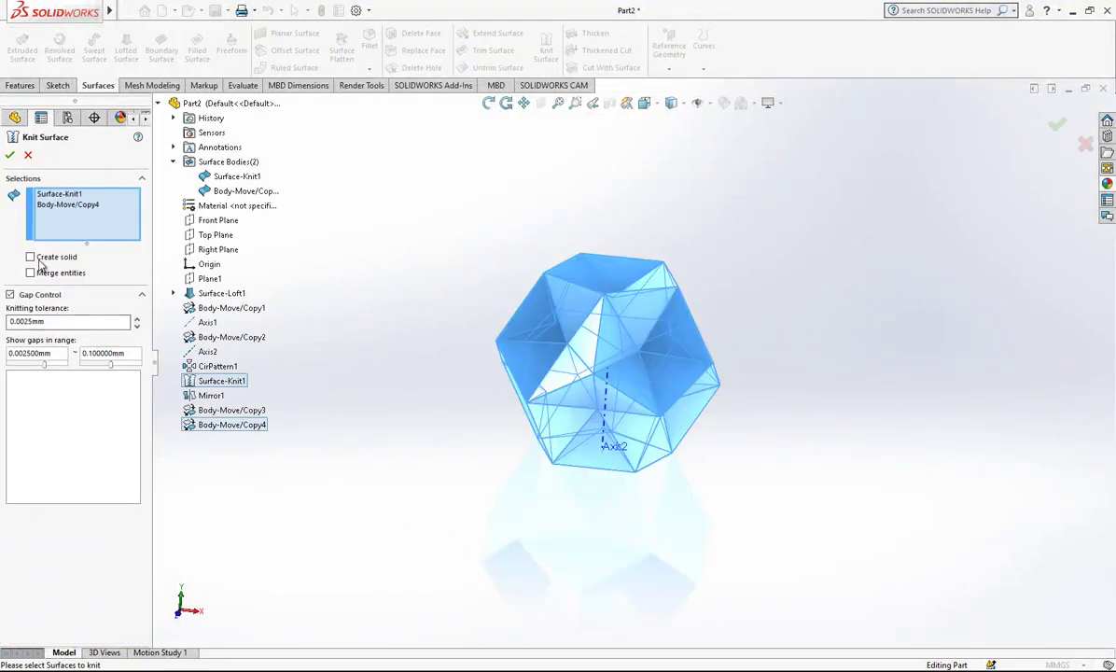
left_click(10, 156)
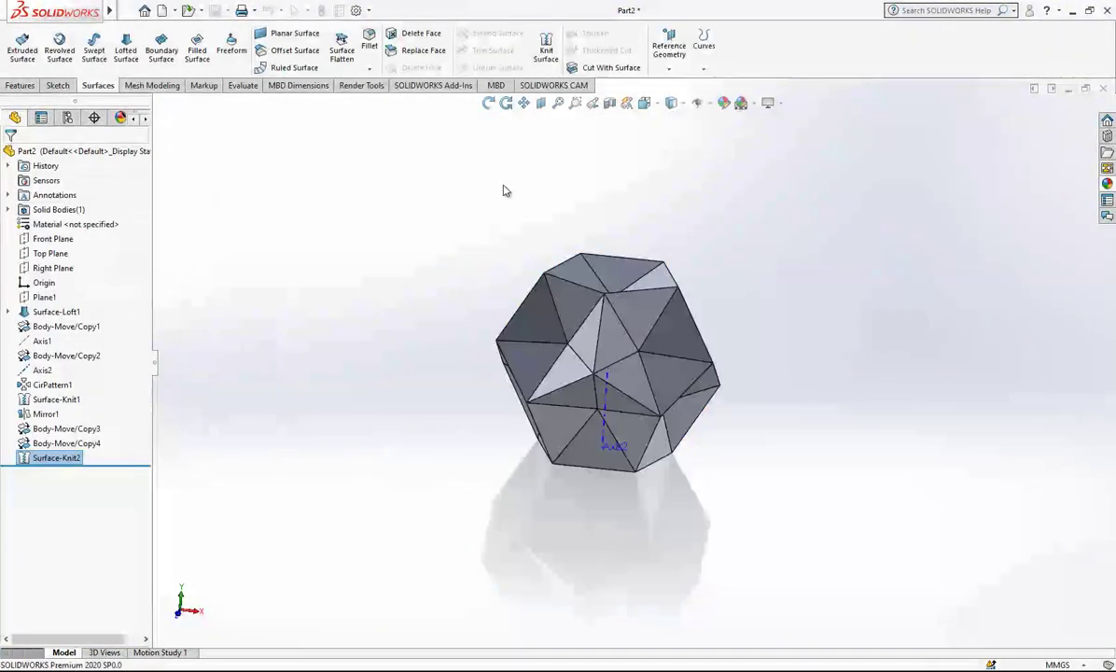
Step: Hide the vertical reference axis that runs through the faceted solid
mouse_move(611, 401)
middle_mouse_down()
mouse_move(628, 345)
mouse_move(618, 384)
middle_mouse_up()
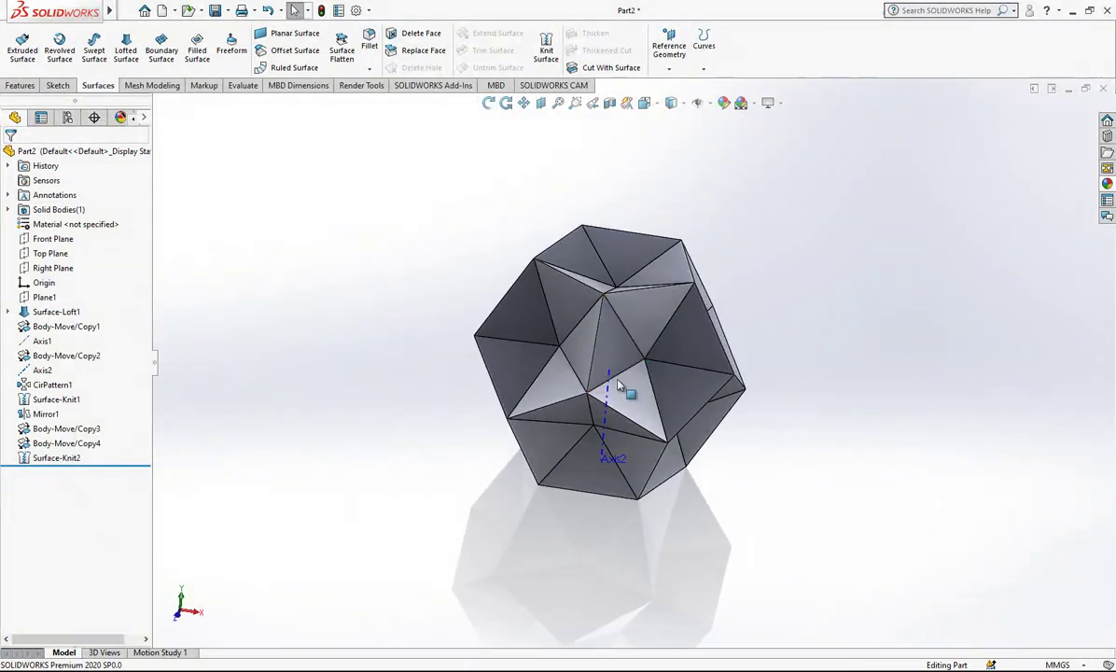
left_click(608, 386)
left_click(665, 344)
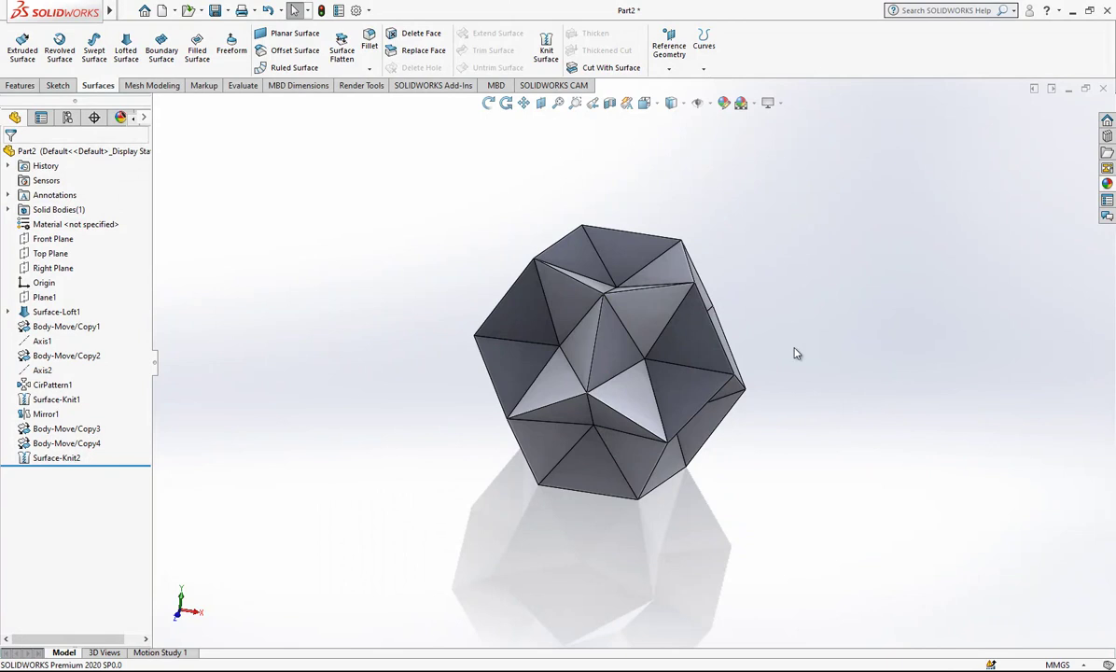